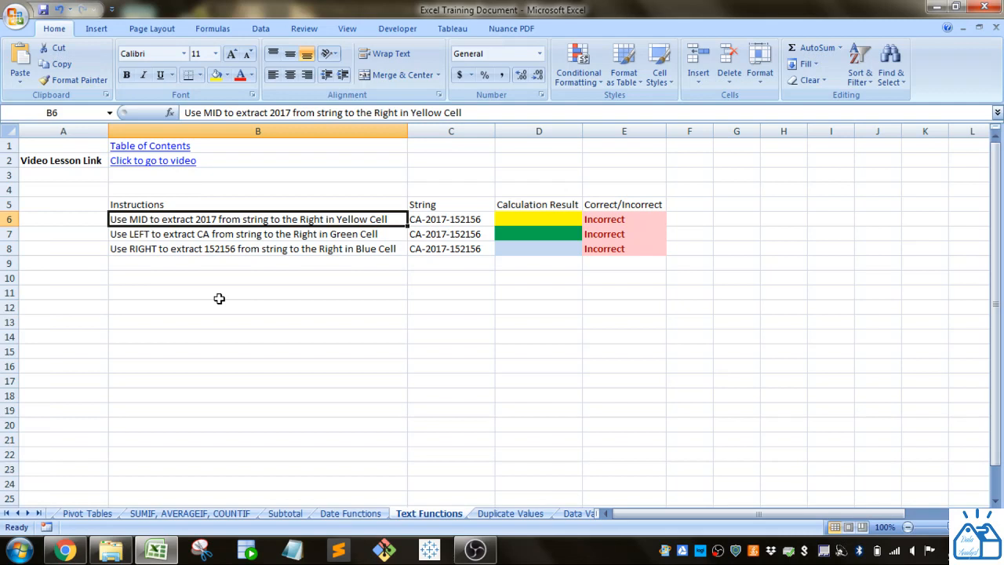
- Enter the formula =MID(C6,4,4) in the yellow cell D6 to extract the year from the string
{"action": "left_click", "coordinate": [446, 221]}
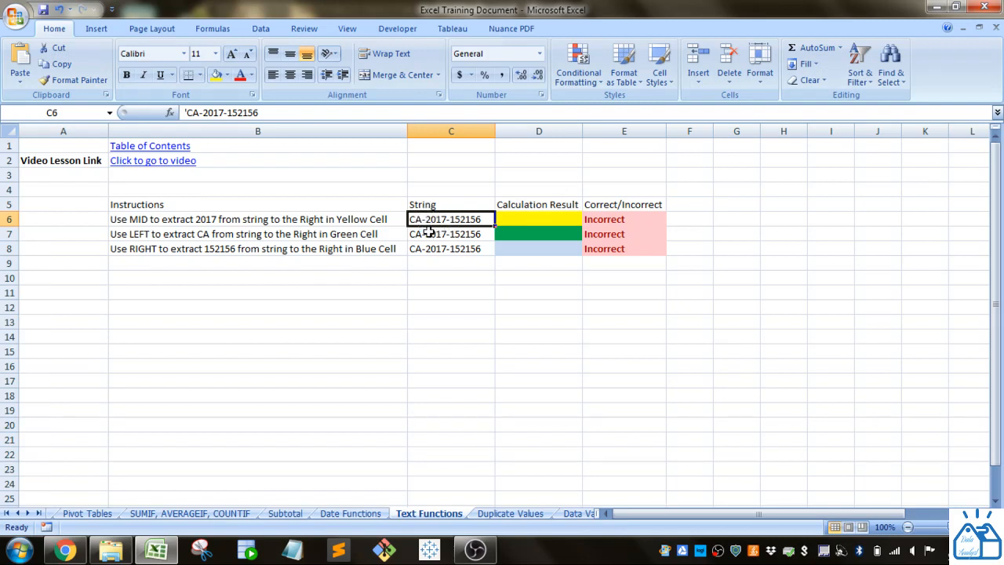
{"action": "left_click", "coordinate": [531, 219]}
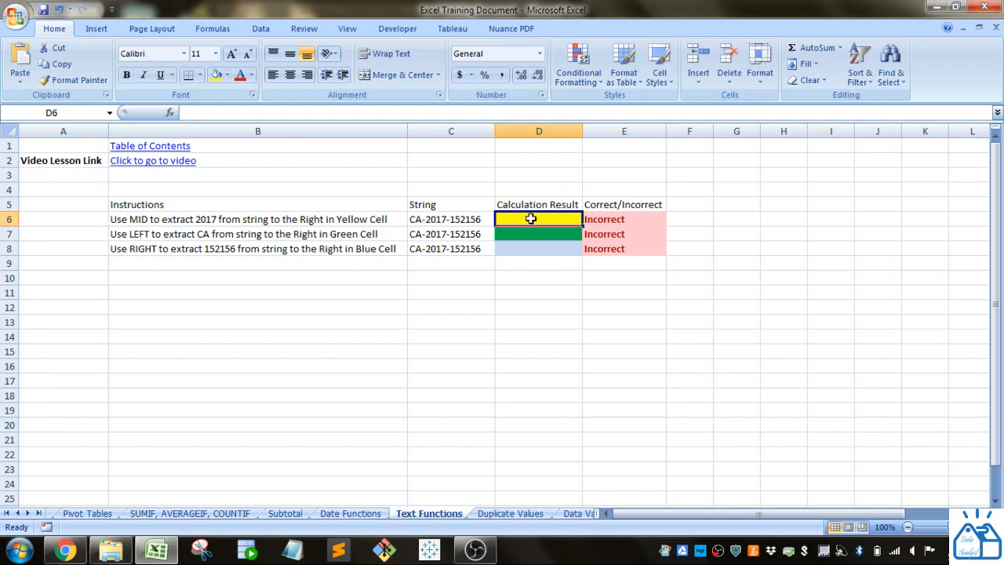
{"action": "type", "text": "="}
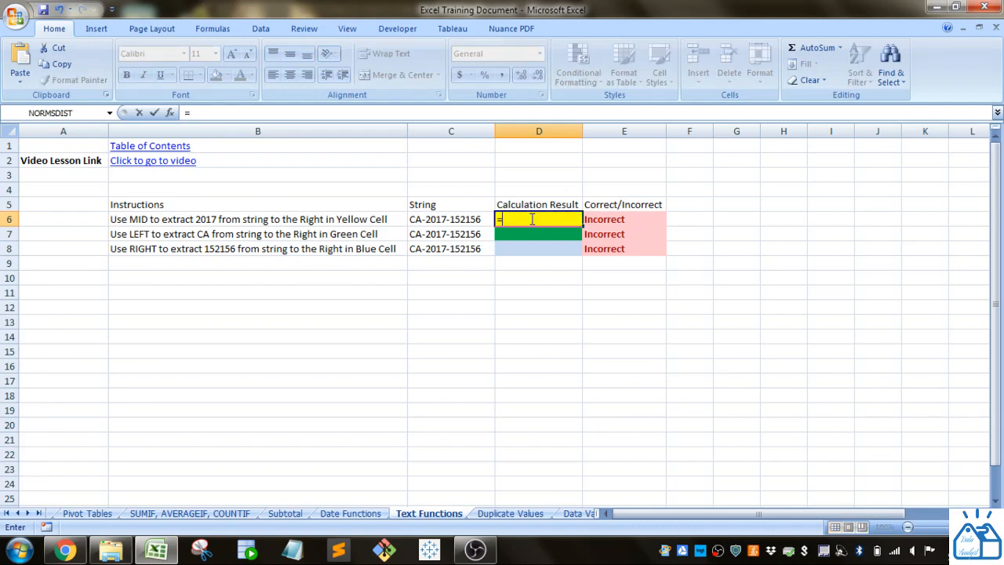
{"action": "type", "text": "MID("}
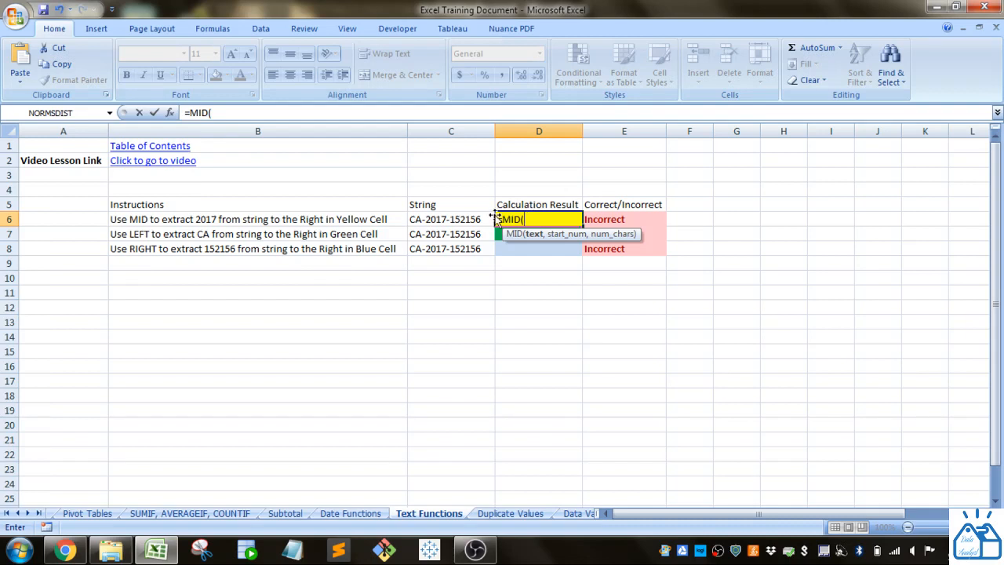
{"action": "left_click", "coordinate": [425, 221]}
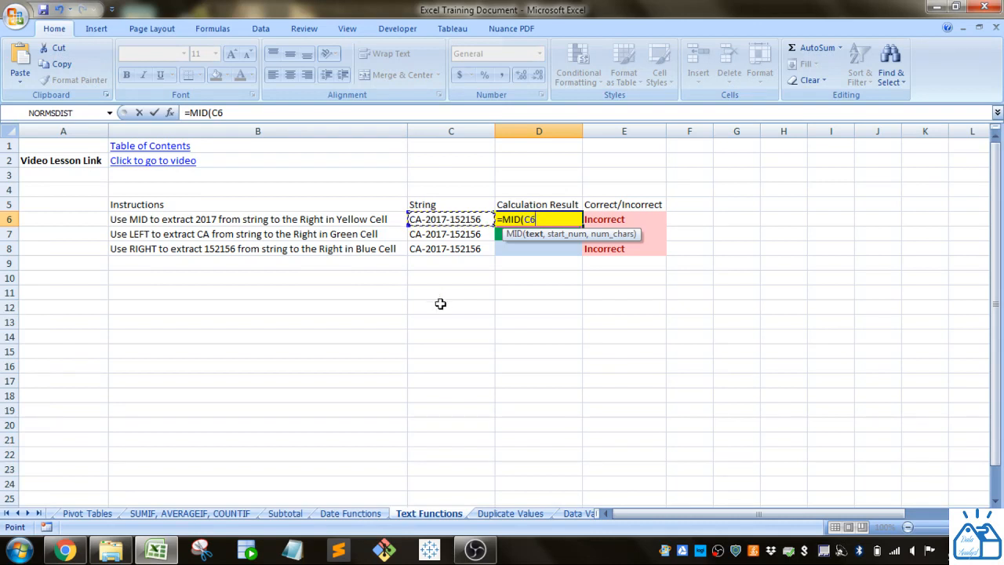
{"action": "type", "text": ","}
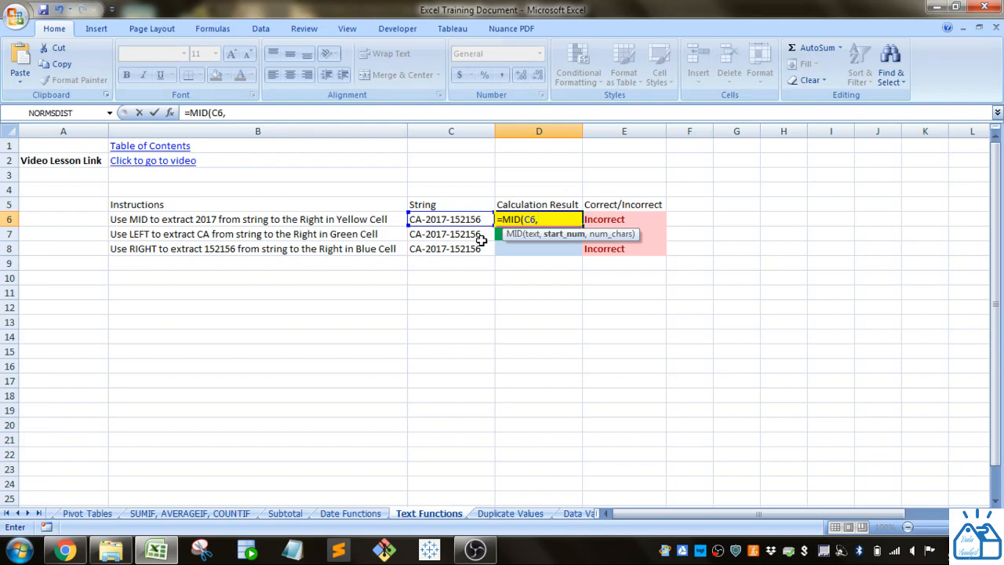
{"action": "type", "text": "4,4"}
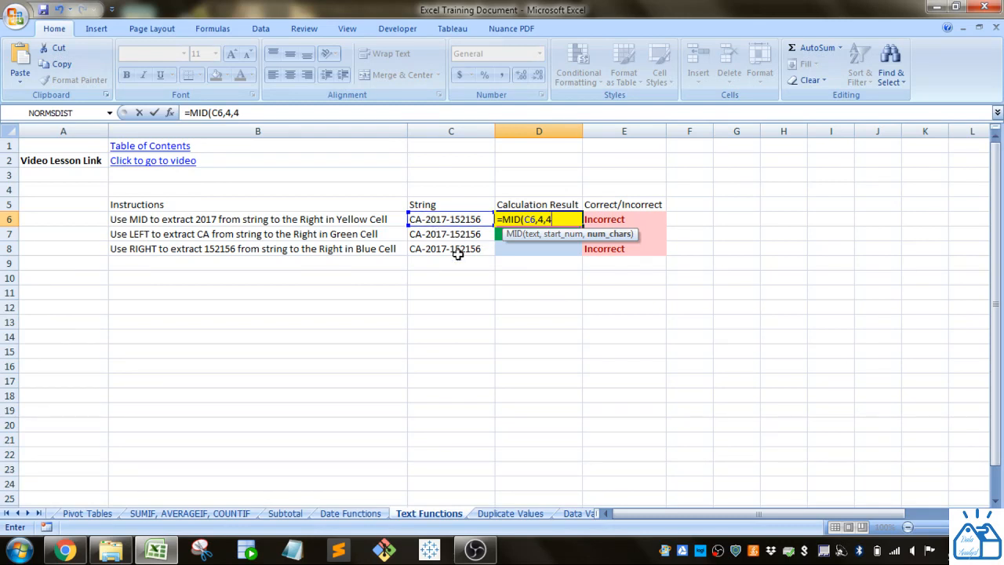
{"action": "type", "text": ")"}
{"action": "key", "text": "Return"}
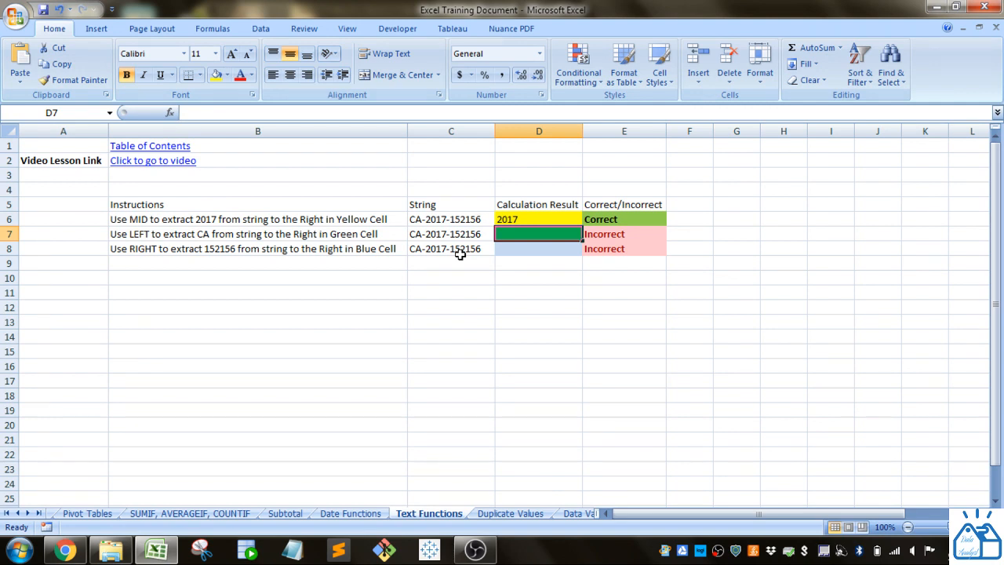
- Replace the fixed start number in D6's MID formula with FIND("-",C6)
{"action": "left_click", "coordinate": [511, 219]}
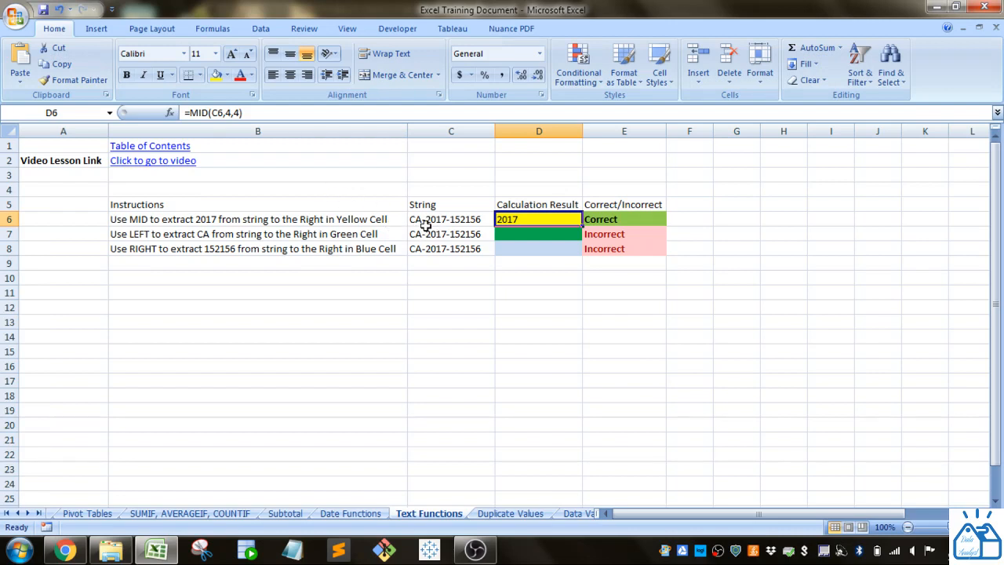
{"action": "left_click", "coordinate": [232, 112]}
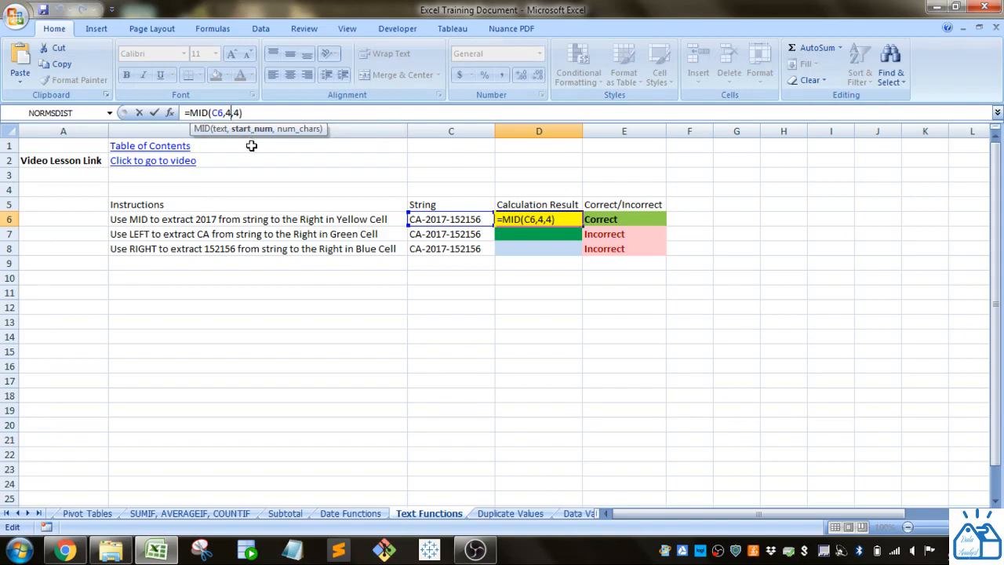
{"action": "key", "text": "BackSpace"}
{"action": "type", "text": "find("}
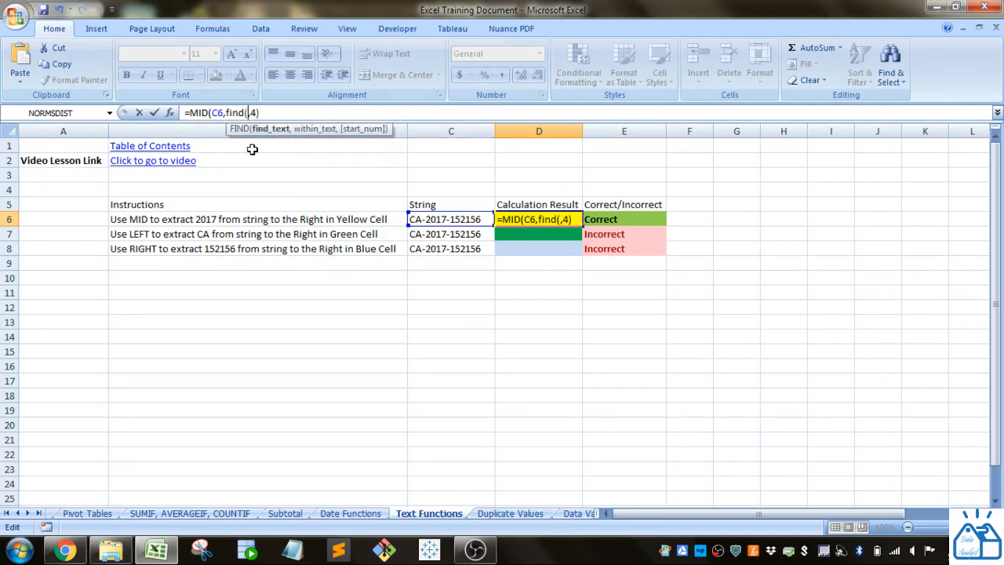
{"action": "type", "text": "\"-\","}
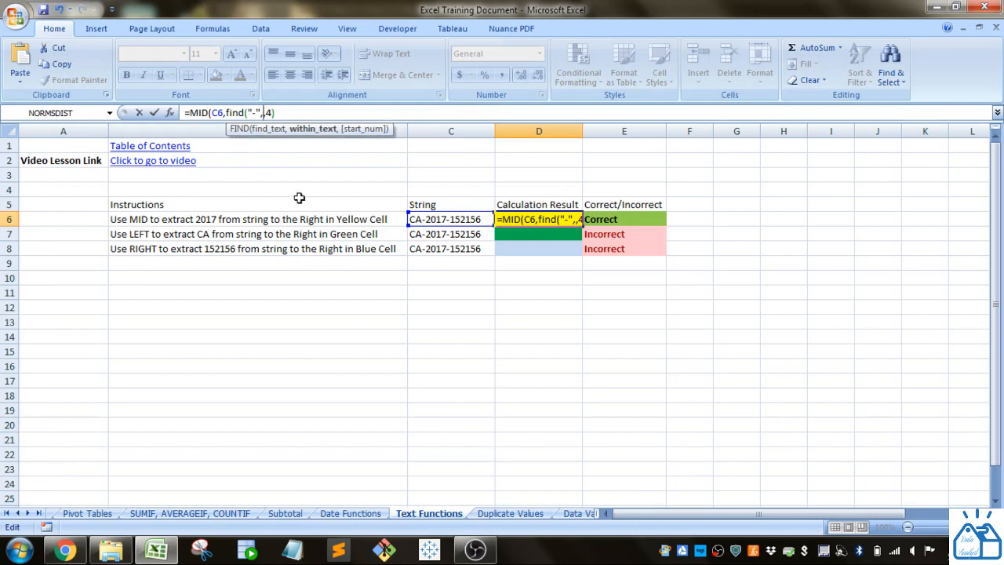
{"action": "left_click", "coordinate": [463, 220]}
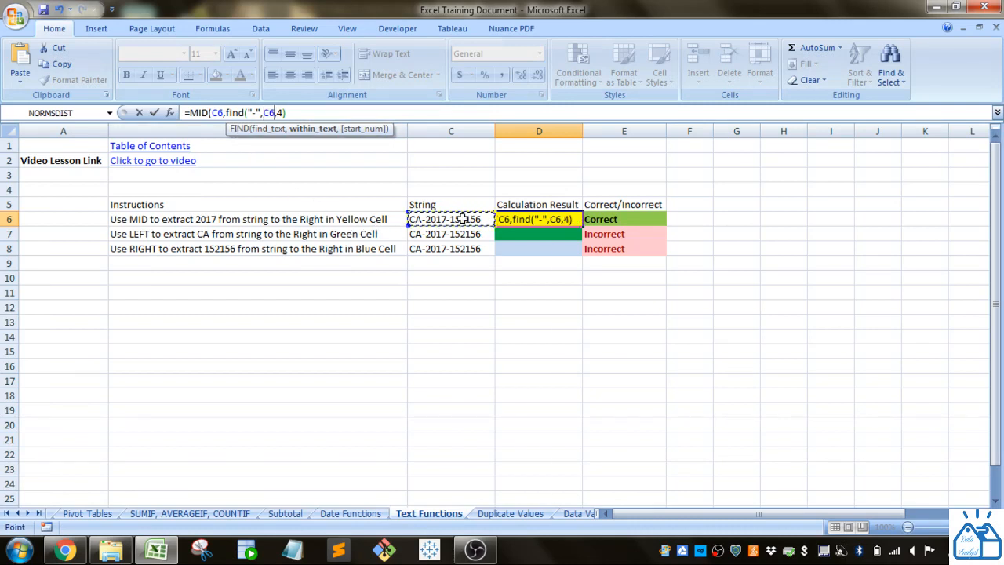
{"action": "type", "text": ")"}
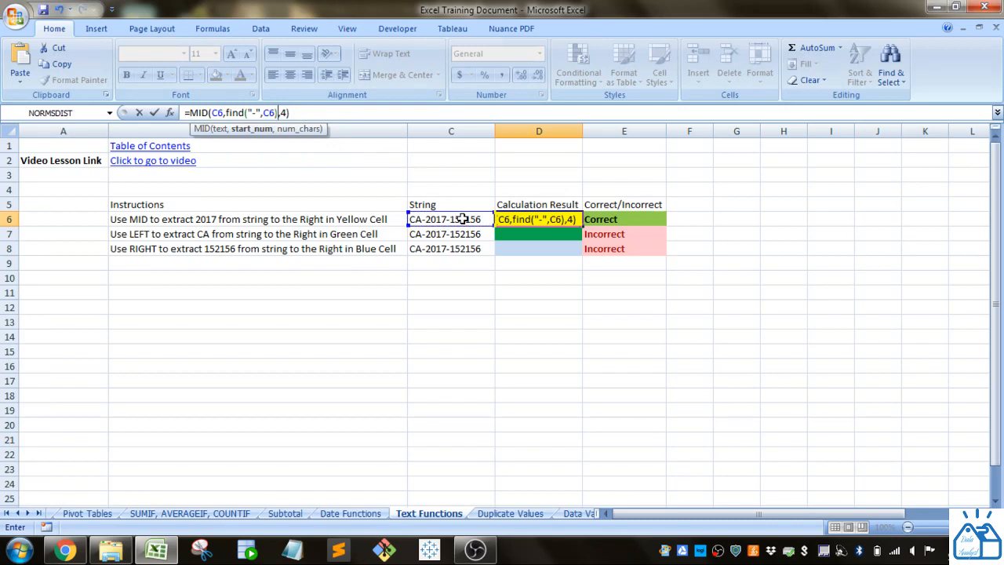
{"action": "key", "text": "Return"}
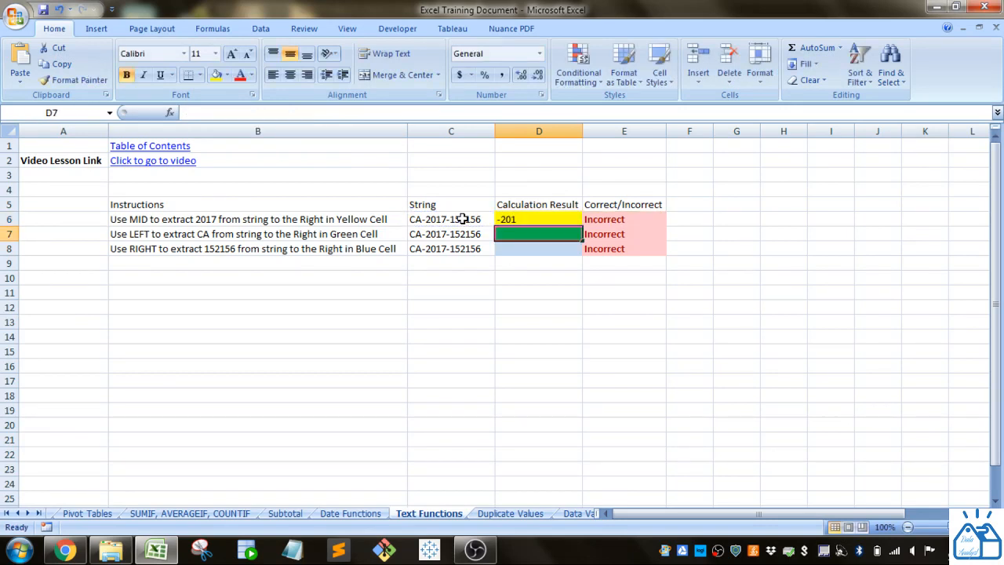
- Add +1 after the FIND function in D6 so the extraction starts one character past the first dash
{"action": "left_click", "coordinate": [527, 220]}
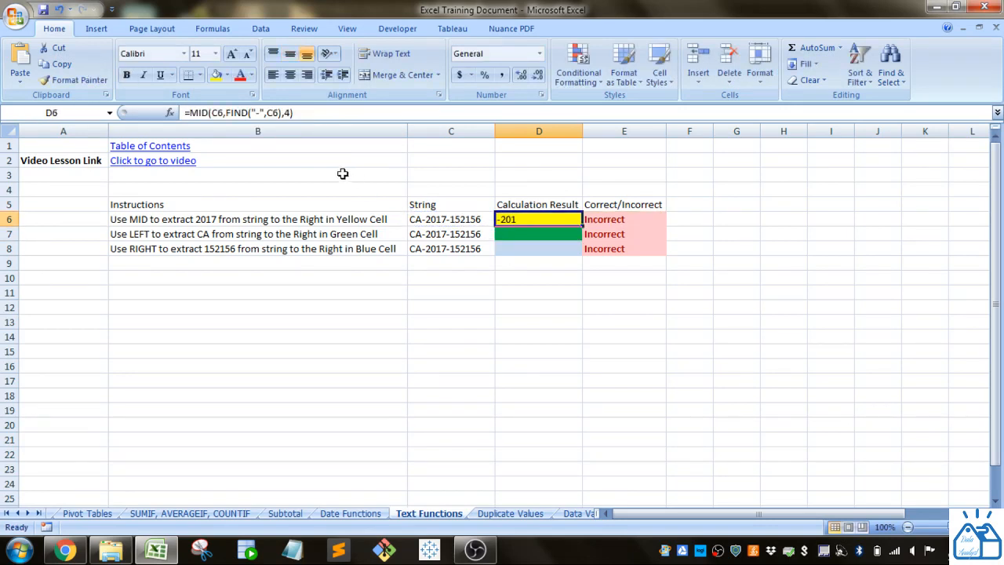
{"action": "left_click", "coordinate": [282, 114]}
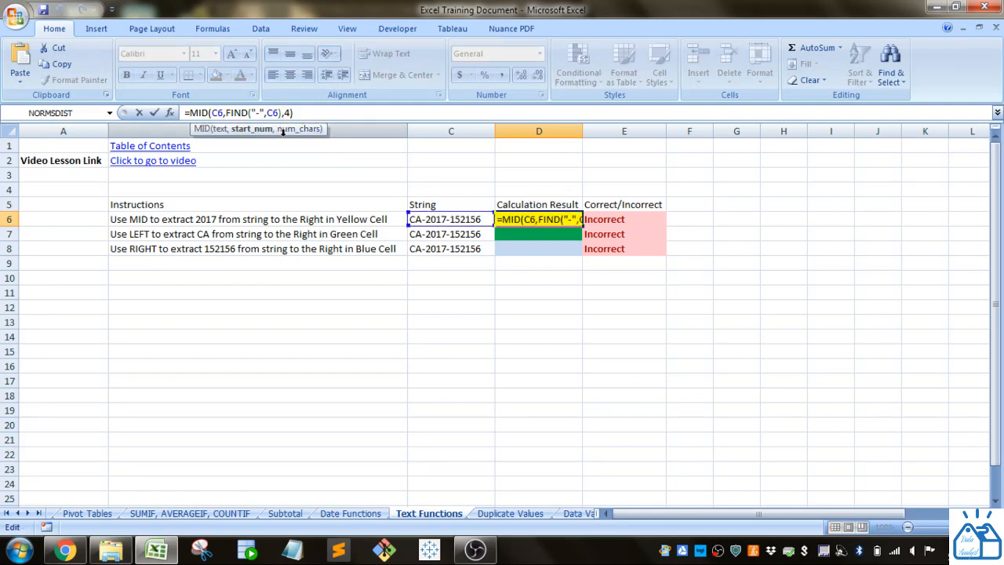
{"action": "type", "text": "+1"}
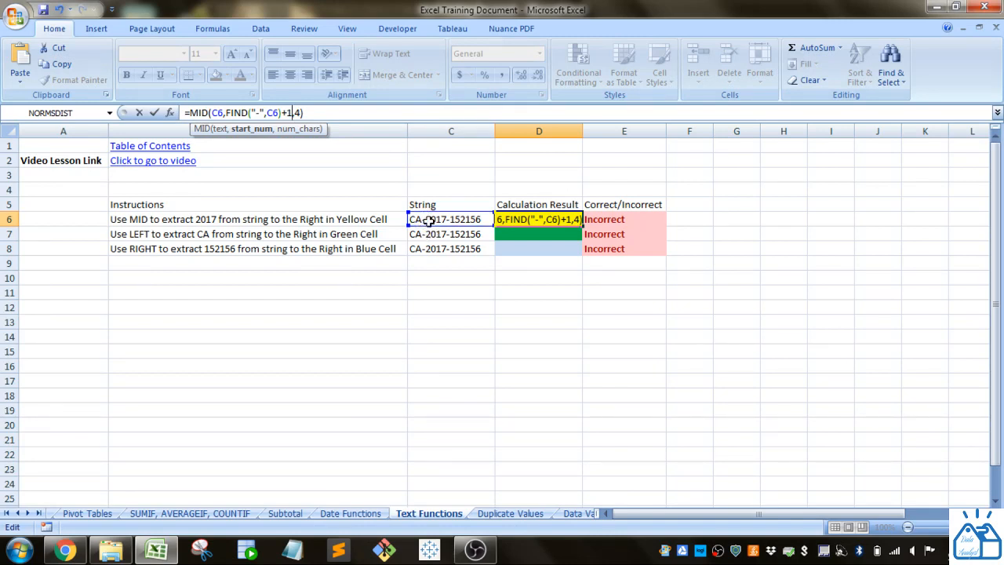
{"action": "key", "text": "Return"}
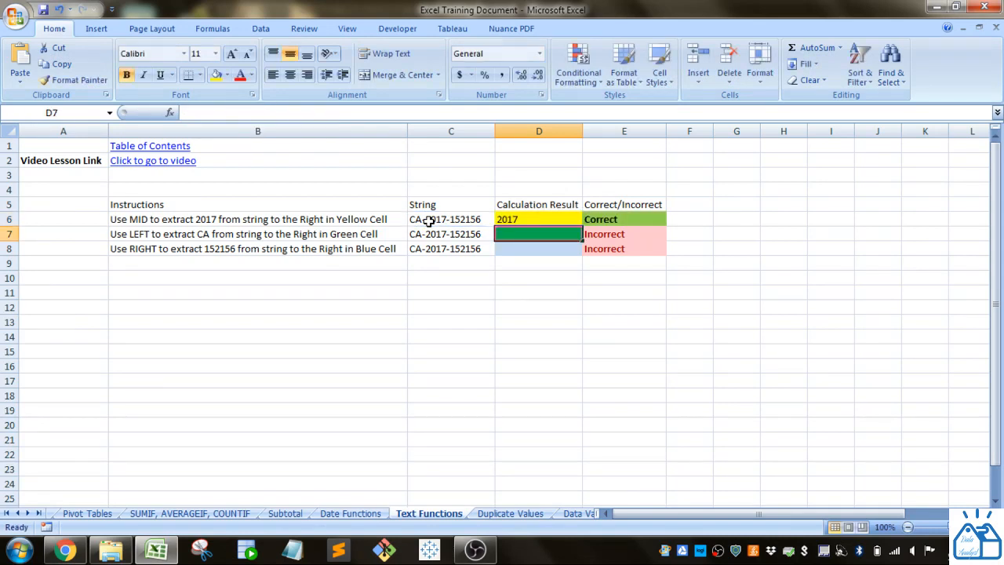
- Test the D6 formula by inserting fff after the first letter of the string in C6
{"action": "left_click", "coordinate": [515, 220]}
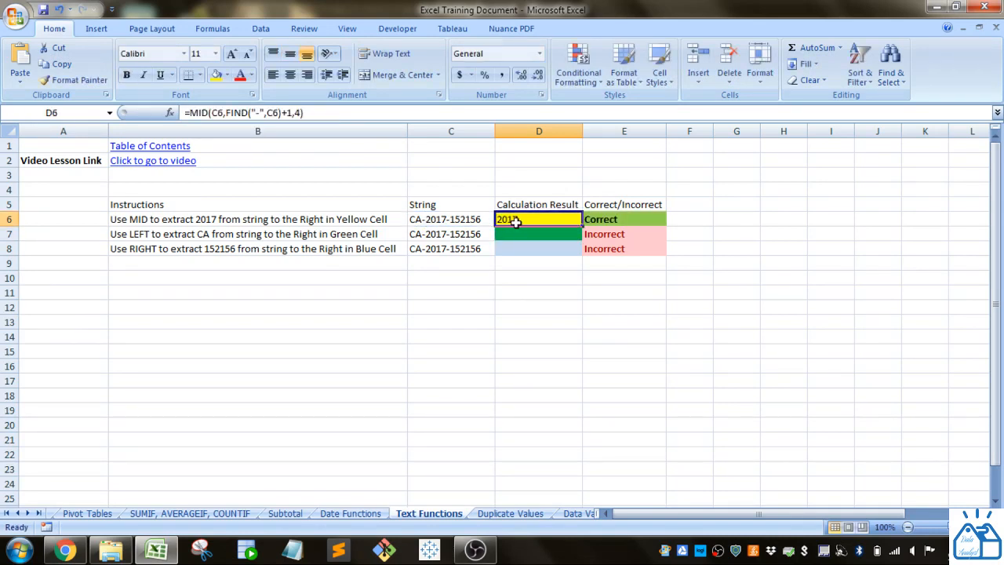
{"action": "double_click", "coordinate": [423, 222]}
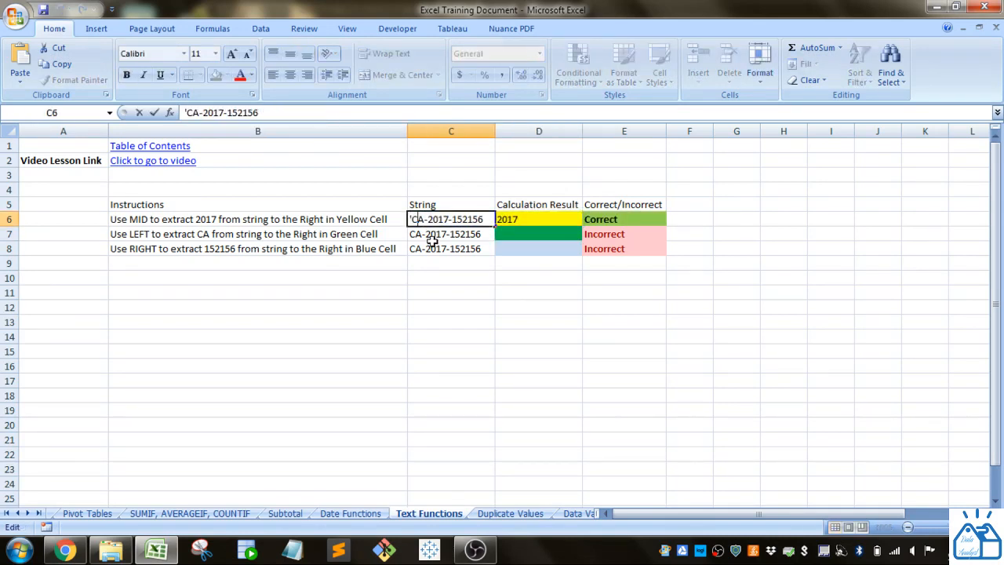
{"action": "type", "text": "fff"}
{"action": "key", "text": "Return"}
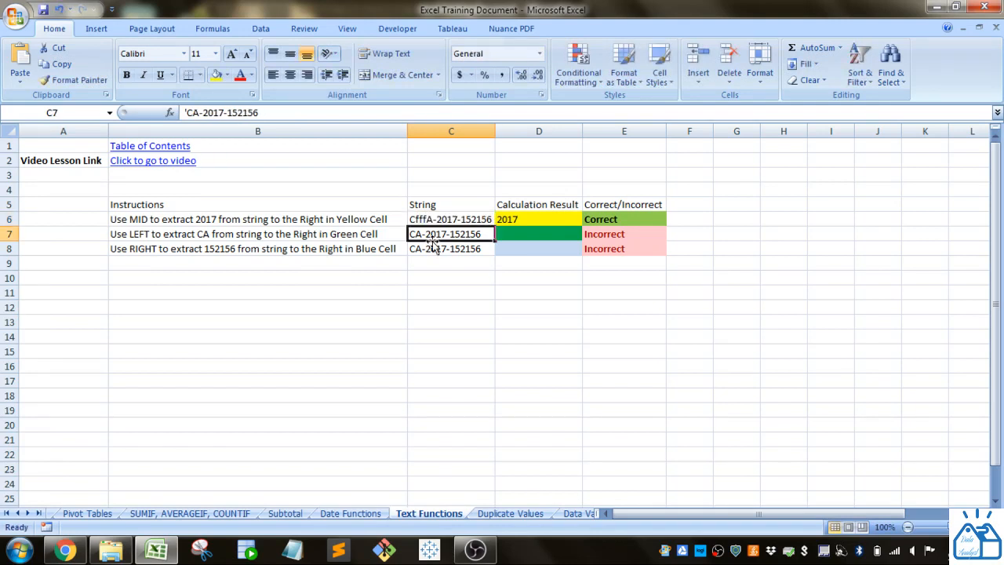
{"action": "left_click", "coordinate": [541, 222]}
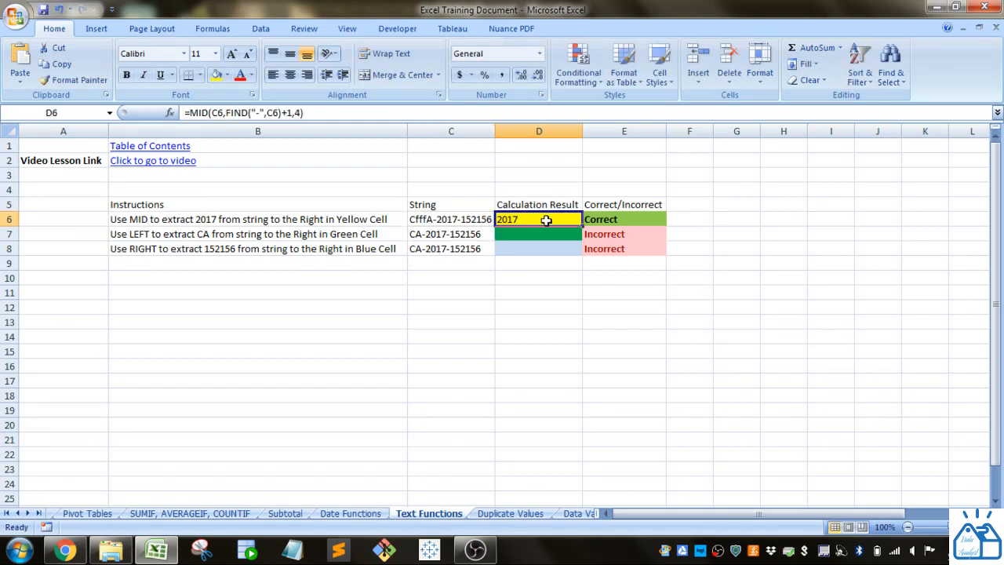
- Remove the fff test letters from the string in C6 and recheck the formula cell D6
{"action": "double_click", "coordinate": [429, 222]}
{"action": "key", "text": "BackSpace"}
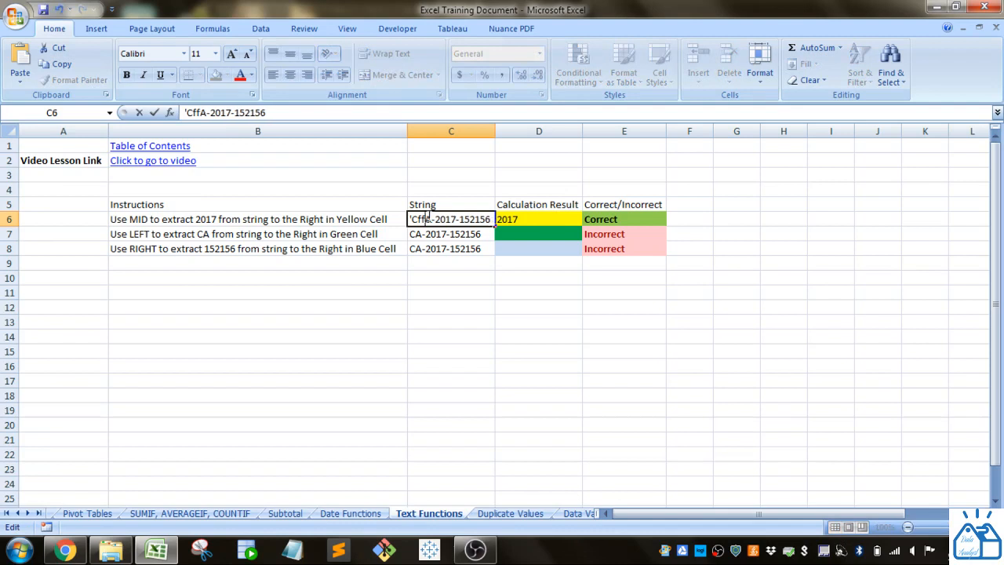
{"action": "key", "text": "BackSpace"}
{"action": "key", "text": "BackSpace"}
{"action": "key", "text": "Return"}
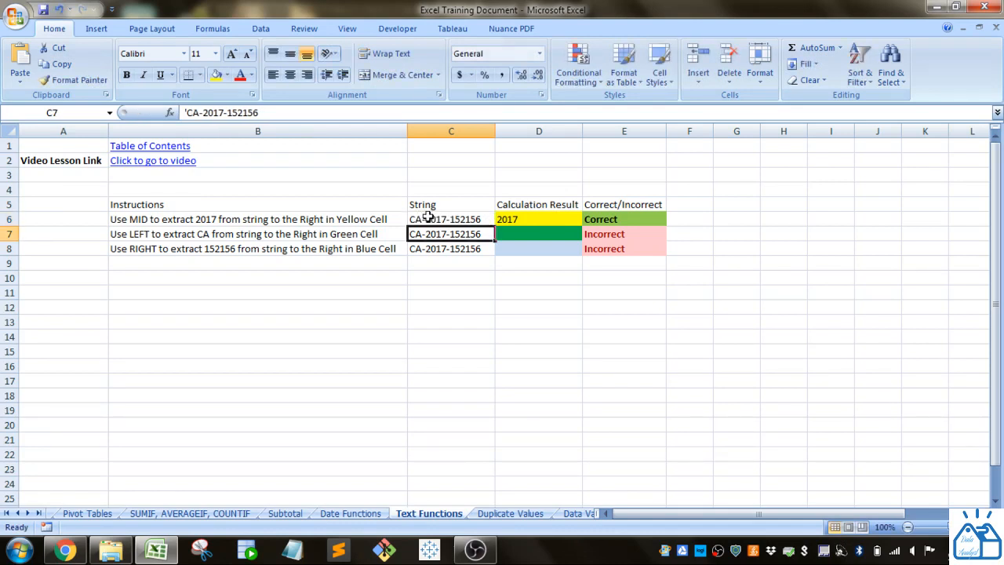
{"action": "left_click", "coordinate": [503, 218]}
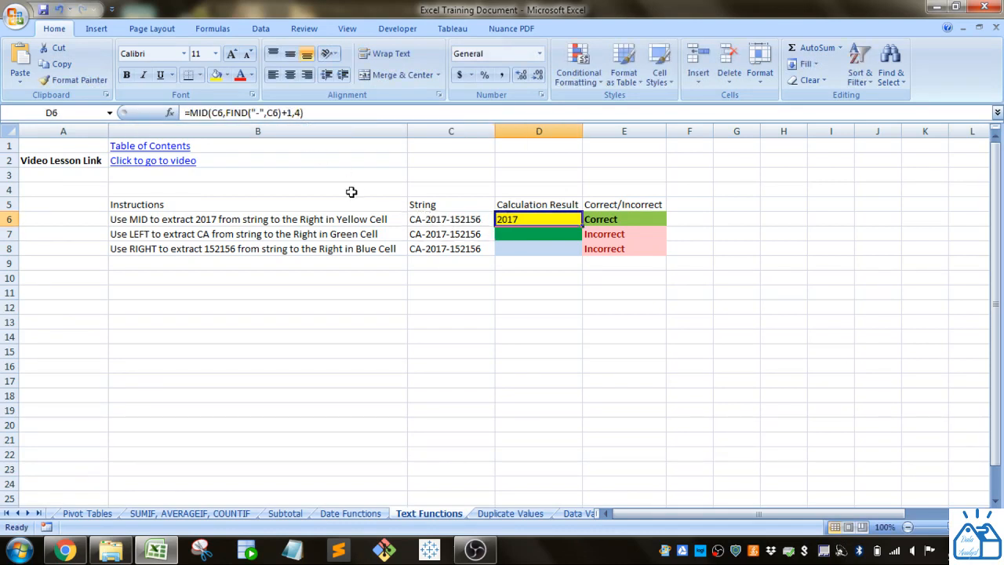
- Enter the formula =LEFT(C7,2) in the green cell D7 to extract CA from the string
{"action": "left_click", "coordinate": [525, 235]}
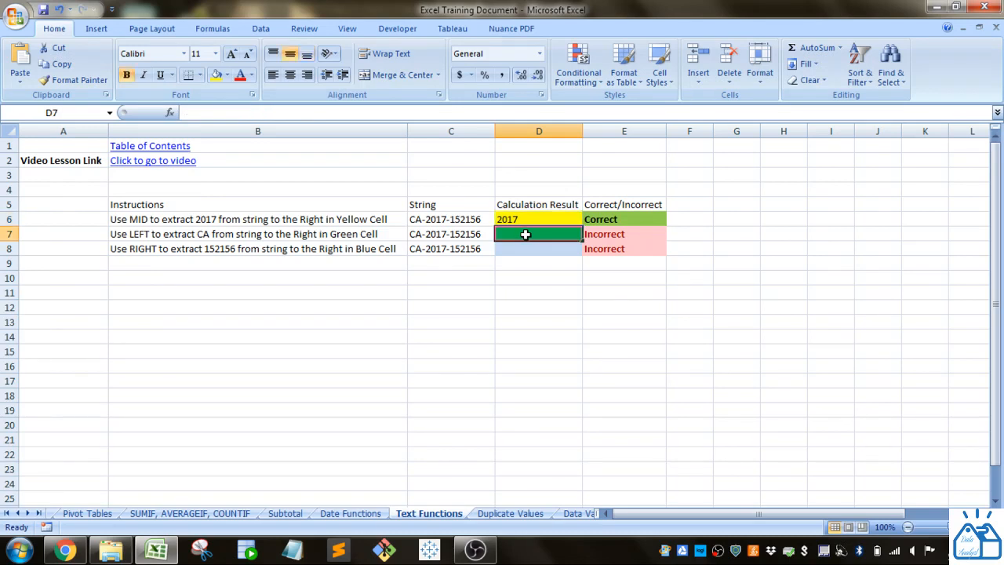
{"action": "left_click", "coordinate": [449, 239]}
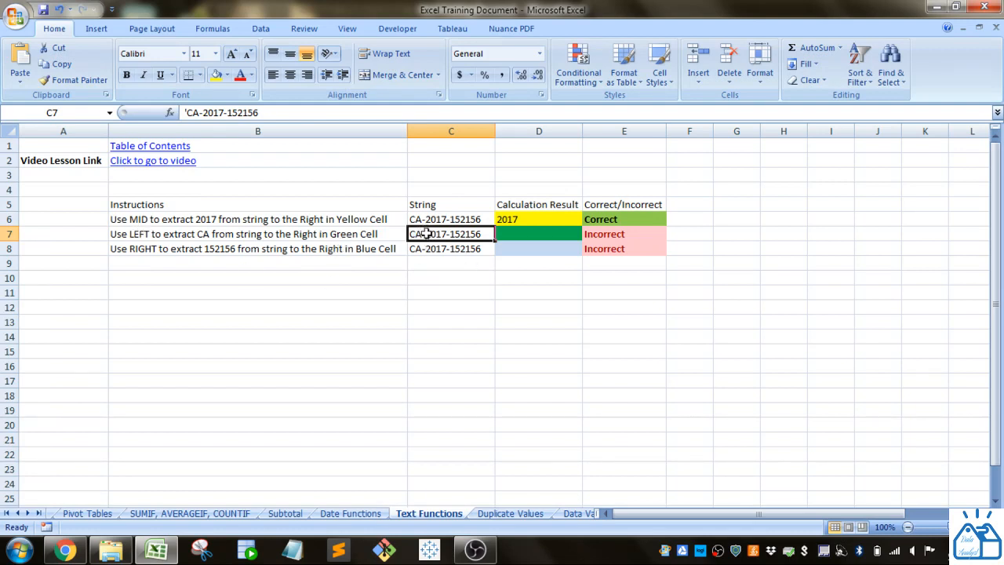
{"action": "left_click", "coordinate": [532, 235]}
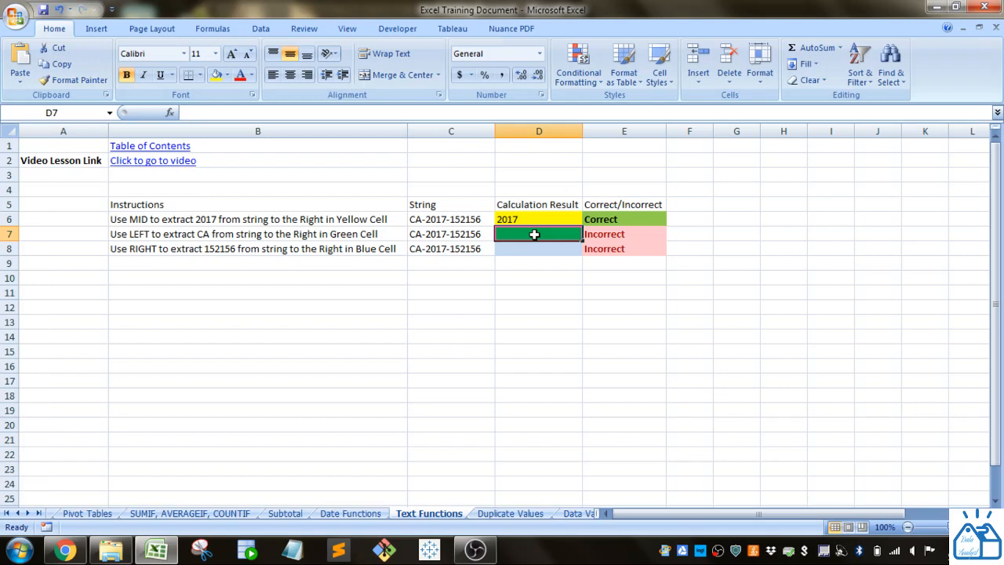
{"action": "type", "text": "="}
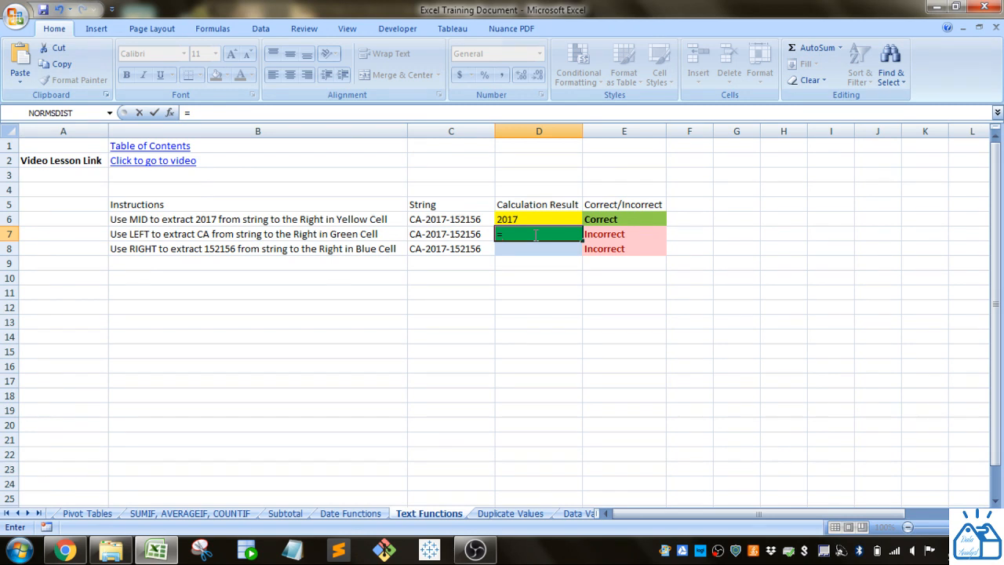
{"action": "type", "text": "LEFT"}
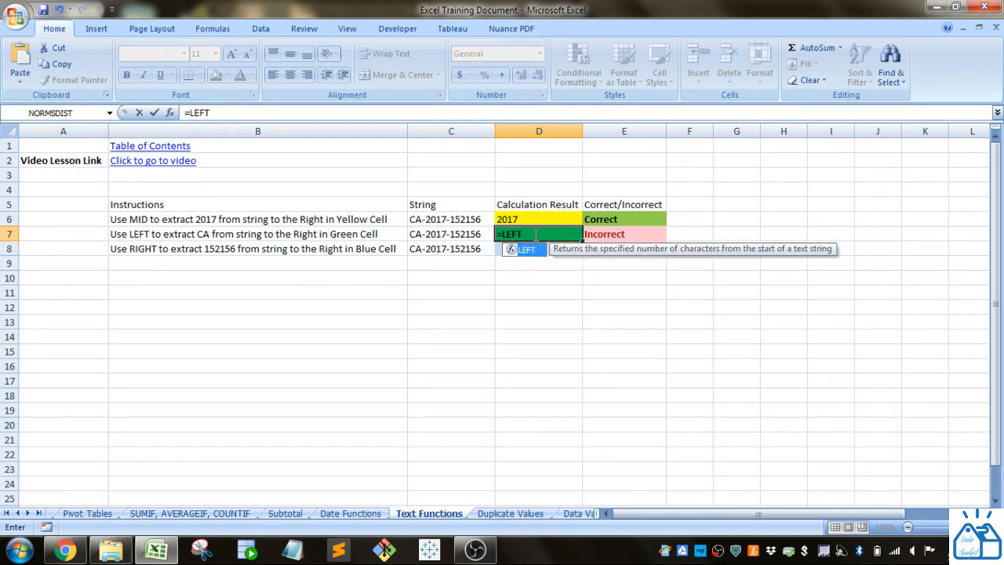
{"action": "type", "text": "("}
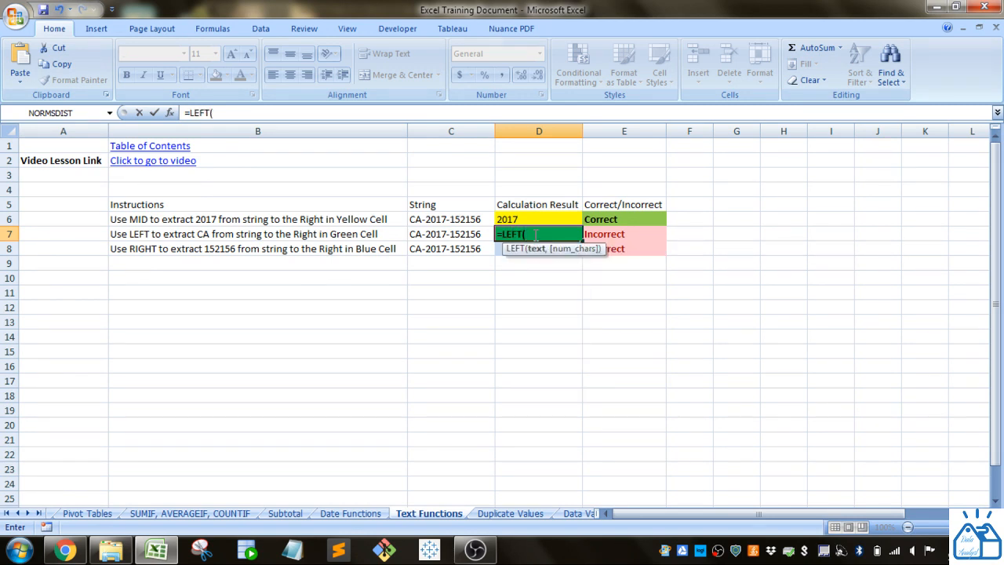
{"action": "left_click", "coordinate": [461, 234]}
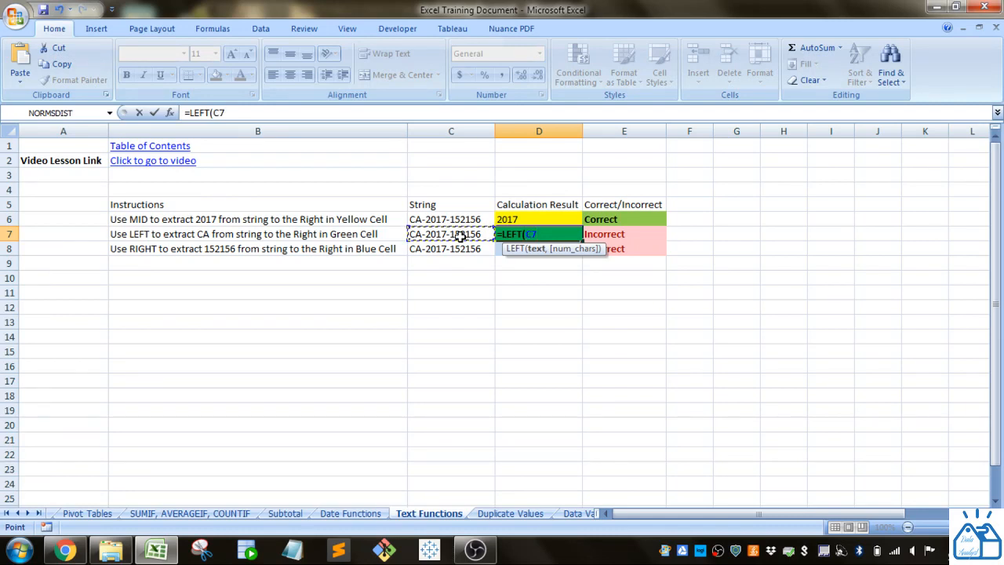
{"action": "type", "text": ","}
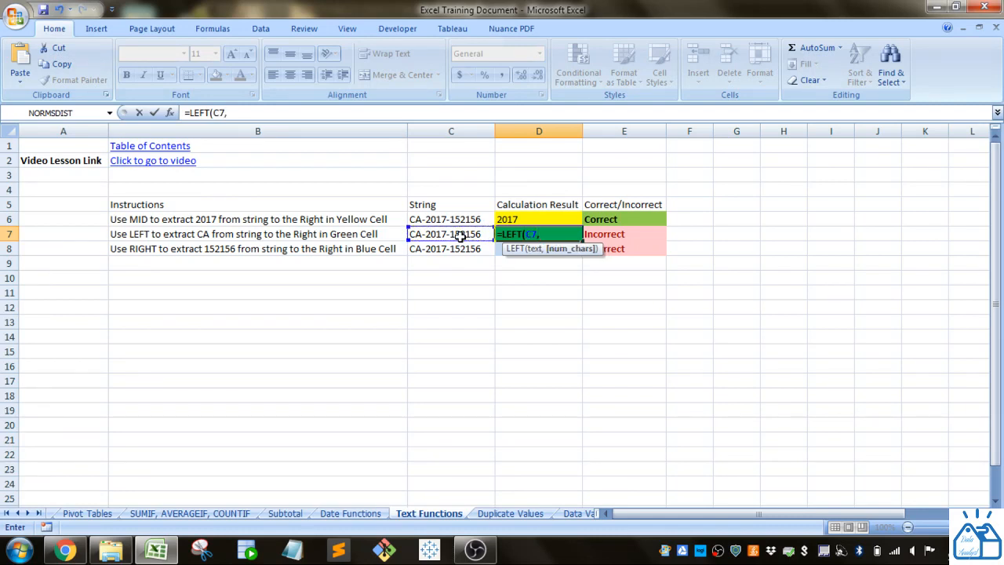
{"action": "type", "text": "2)"}
{"action": "key", "text": "Return"}
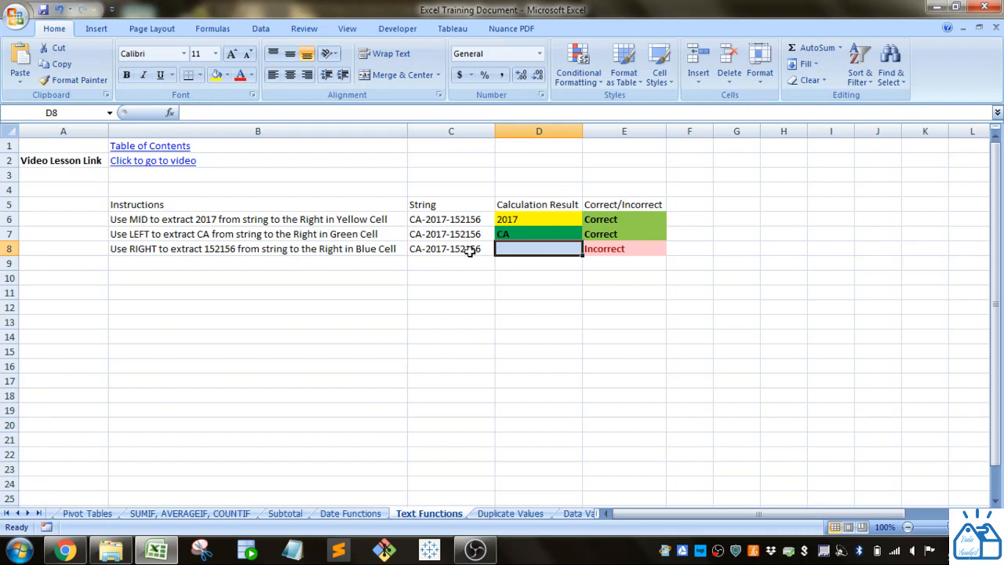
- Replace the character count 2 in the D7 LEFT formula with find("-",C7) to locate the first dash
{"action": "left_click", "coordinate": [514, 236]}
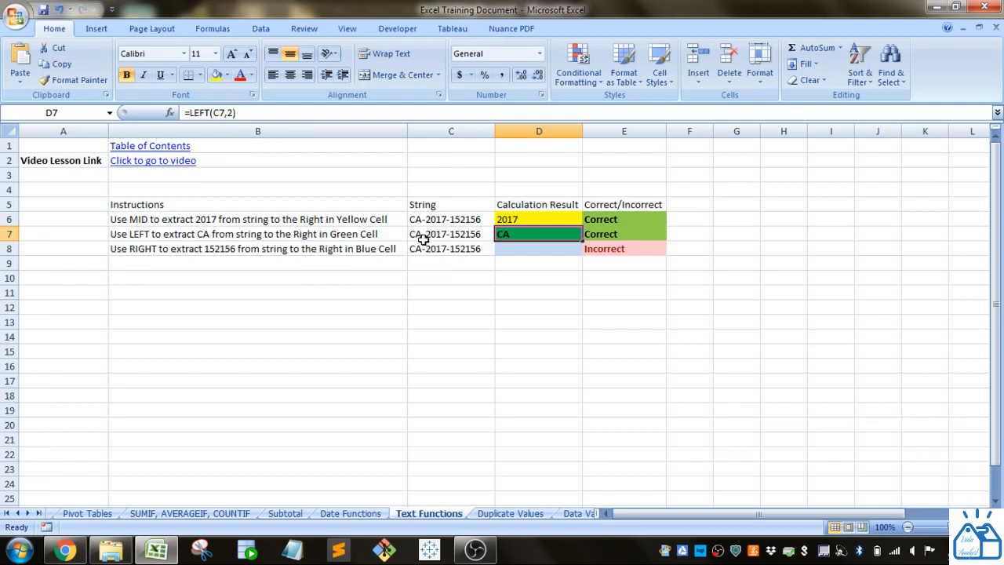
{"action": "left_click", "coordinate": [232, 113]}
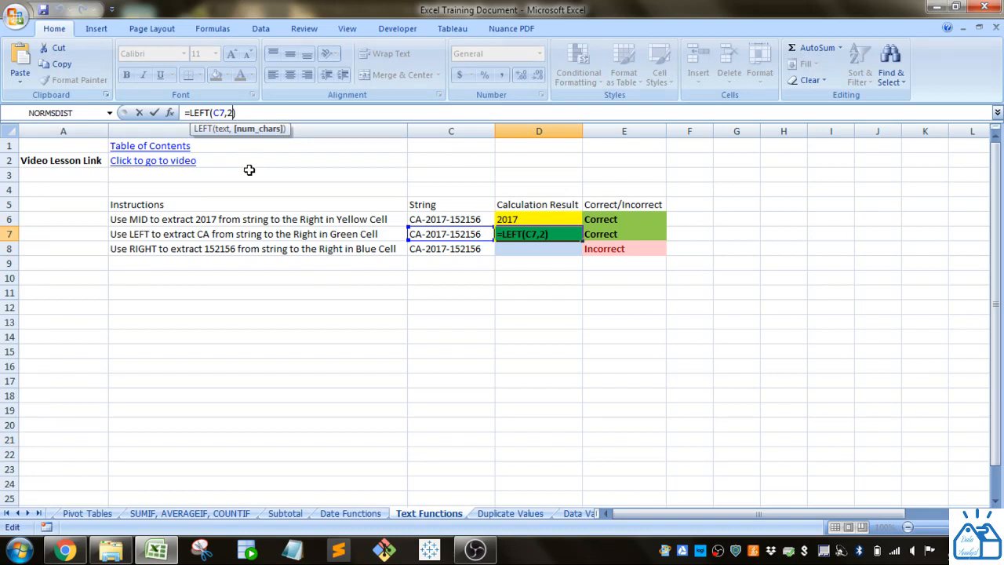
{"action": "key", "text": "BackSpace"}
{"action": "type", "text": "find"}
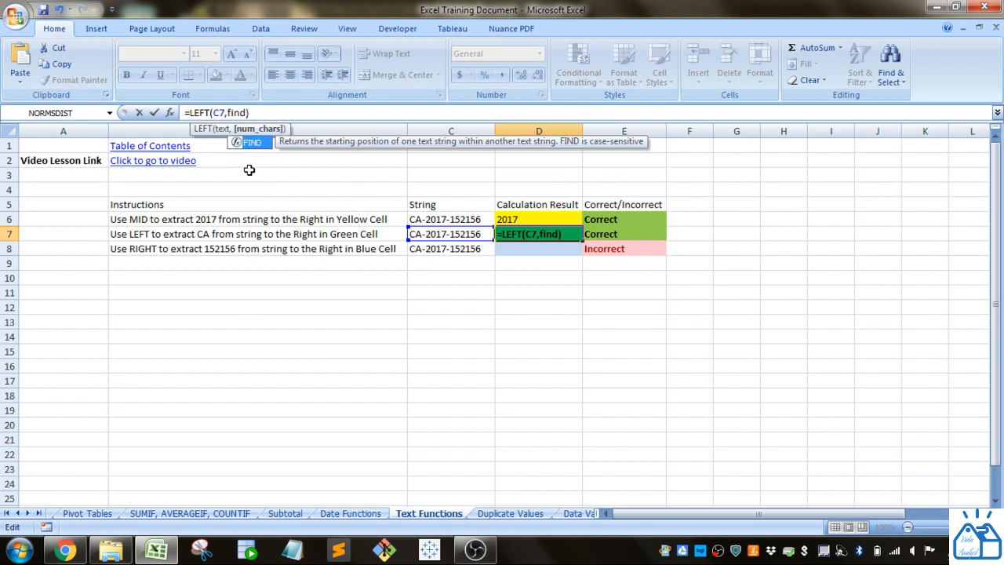
{"action": "type", "text": "("}
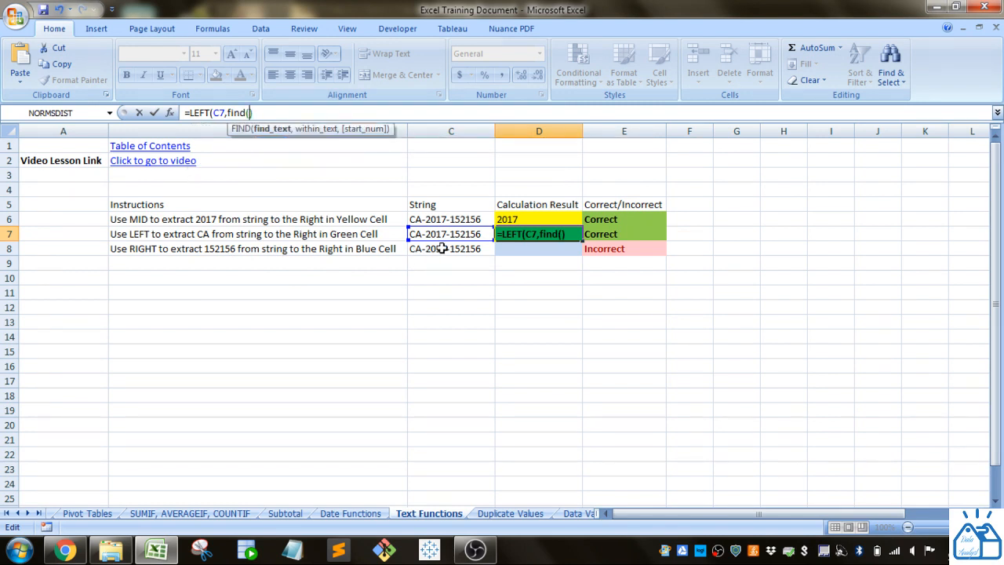
{"action": "type", "text": "\"-\","}
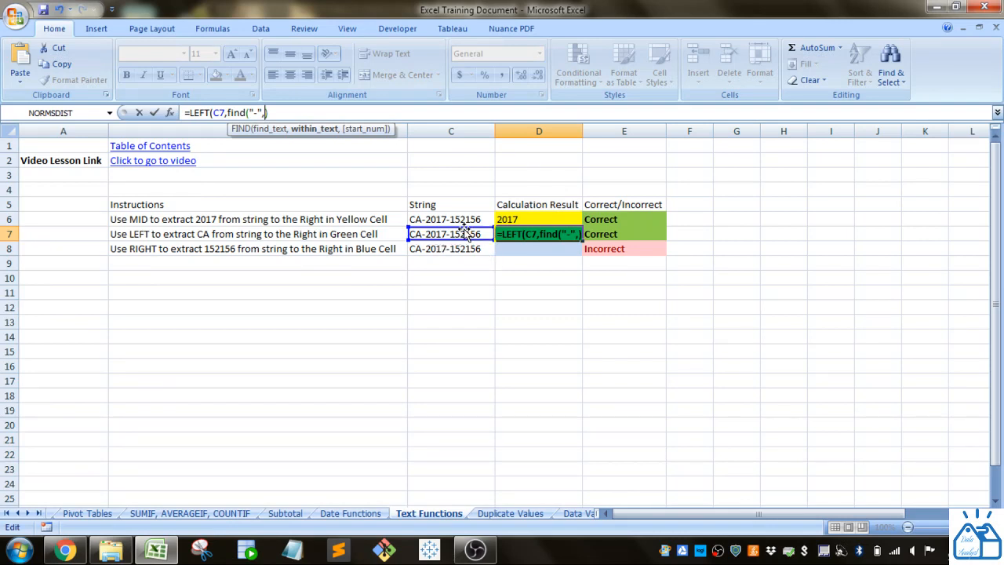
{"action": "left_click", "coordinate": [464, 232]}
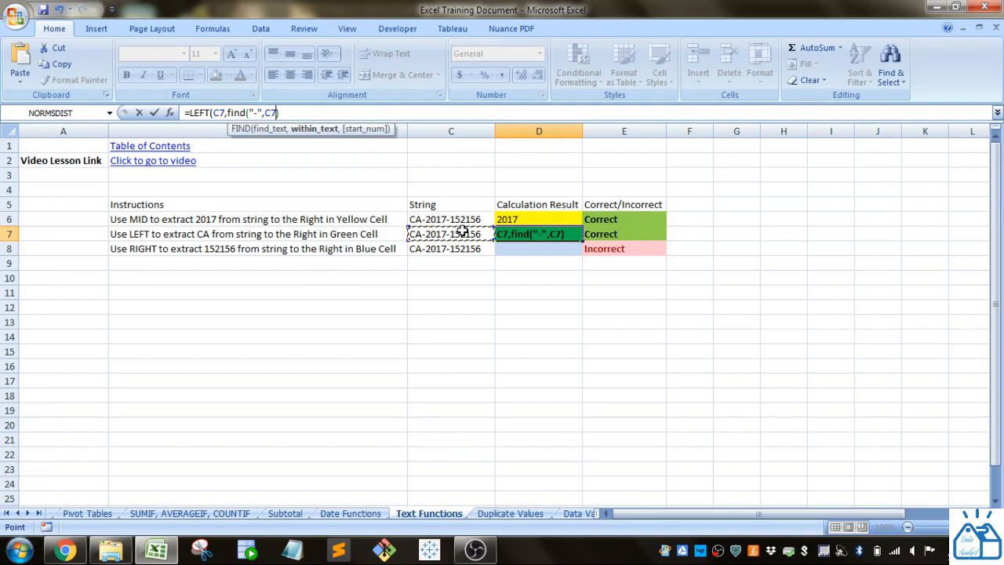
{"action": "key", "text": "Right"}
{"action": "key", "text": "Left"}
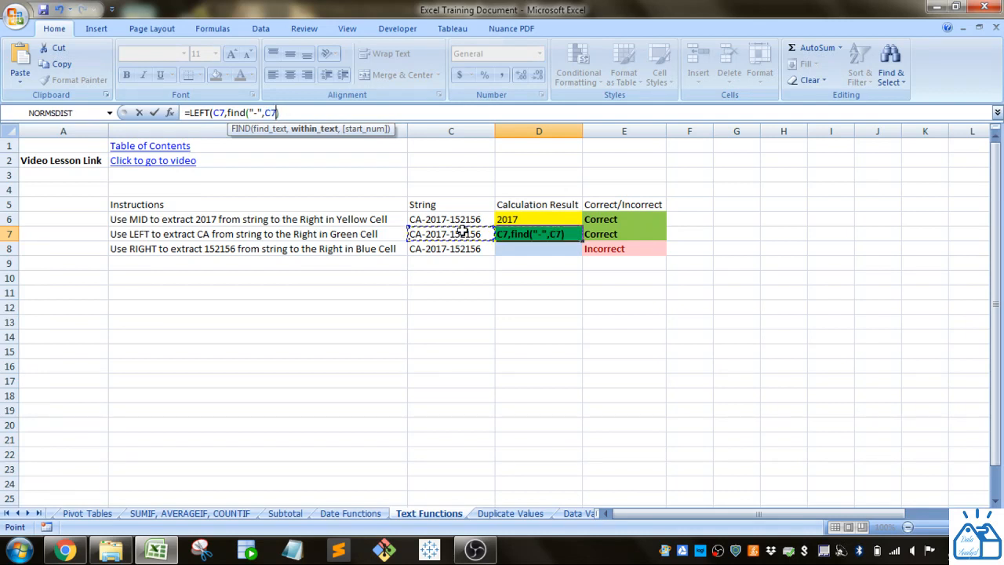
- Subtract 1 after the FIND function in the D7 formula so the dash is excluded, and commit the formula
{"action": "left_click", "coordinate": [307, 110]}
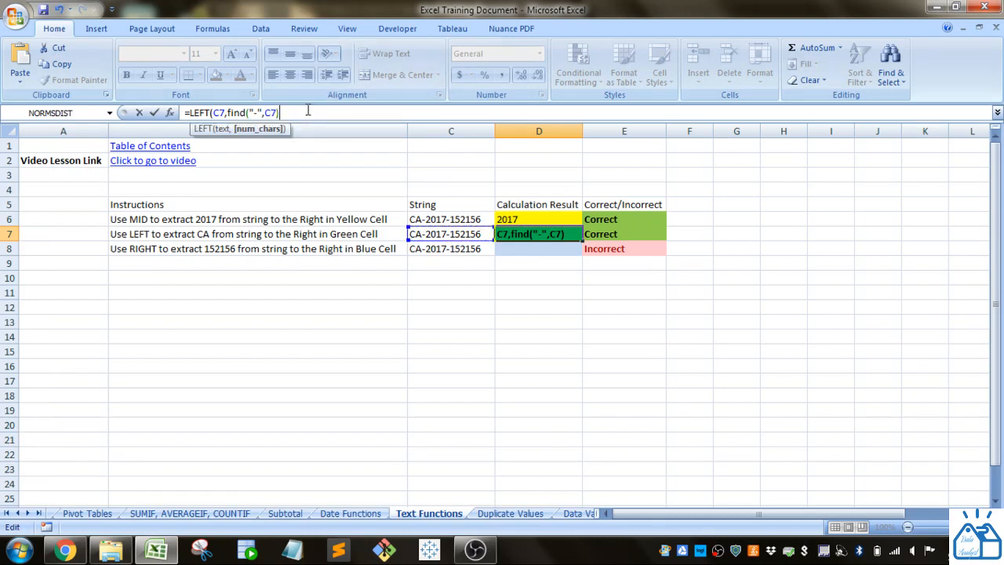
{"action": "type", "text": "-1"}
{"action": "type", "text": ")"}
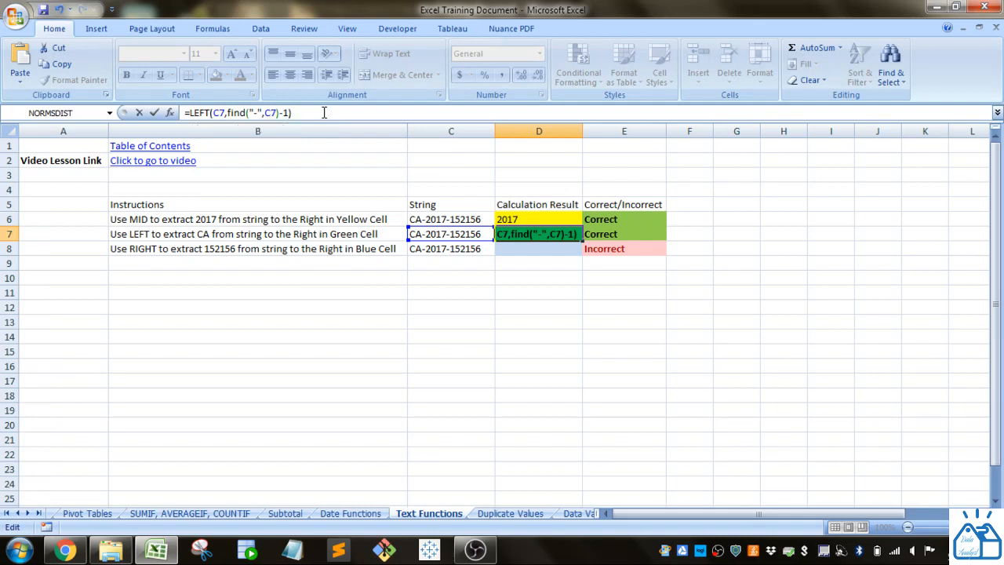
{"action": "key", "text": "Return"}
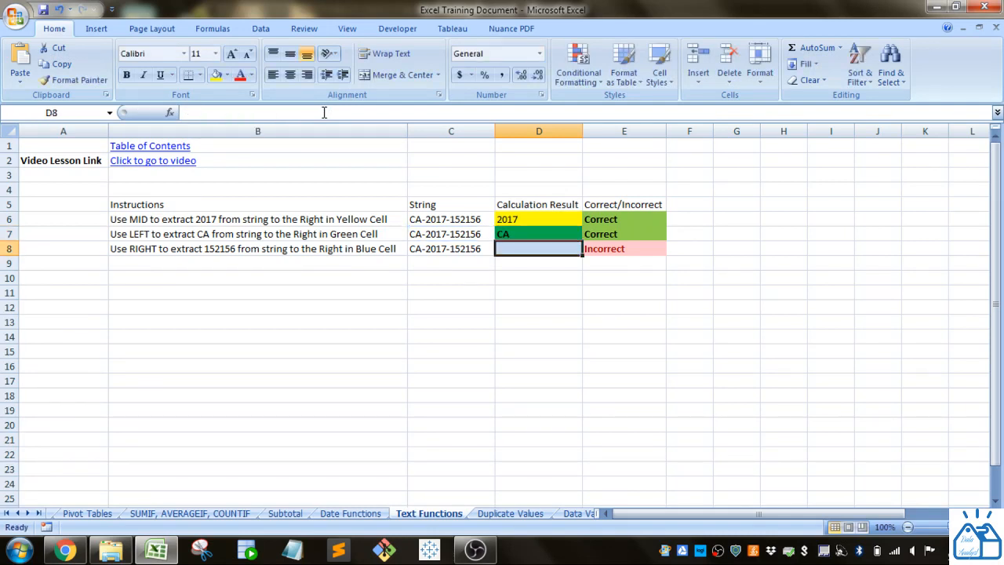
- Test the D7 formula by inserting fff after the first letter of the string in C7
{"action": "left_click", "coordinate": [512, 230]}
{"action": "double_click", "coordinate": [419, 233]}
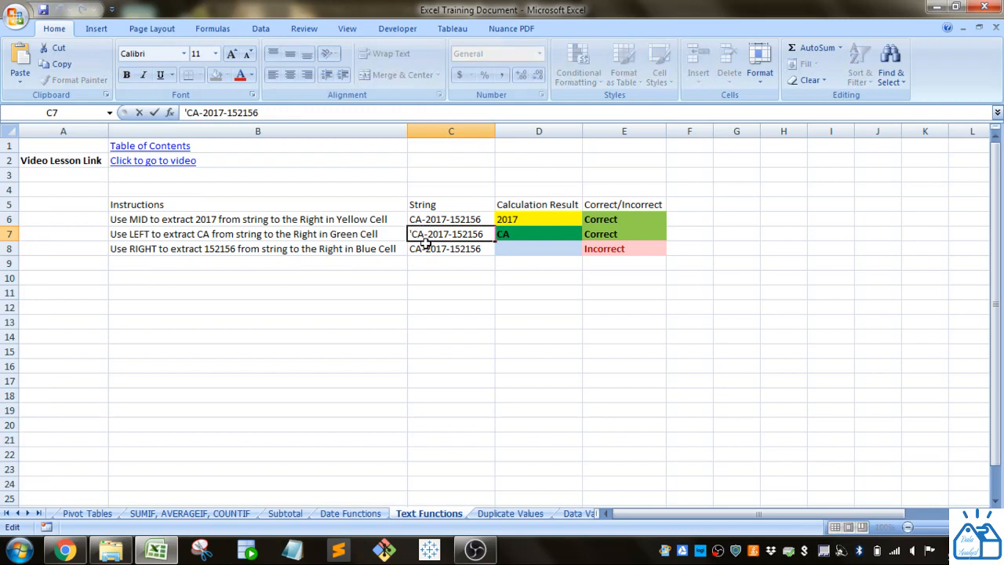
{"action": "type", "text": "fff"}
{"action": "key", "text": "Return"}
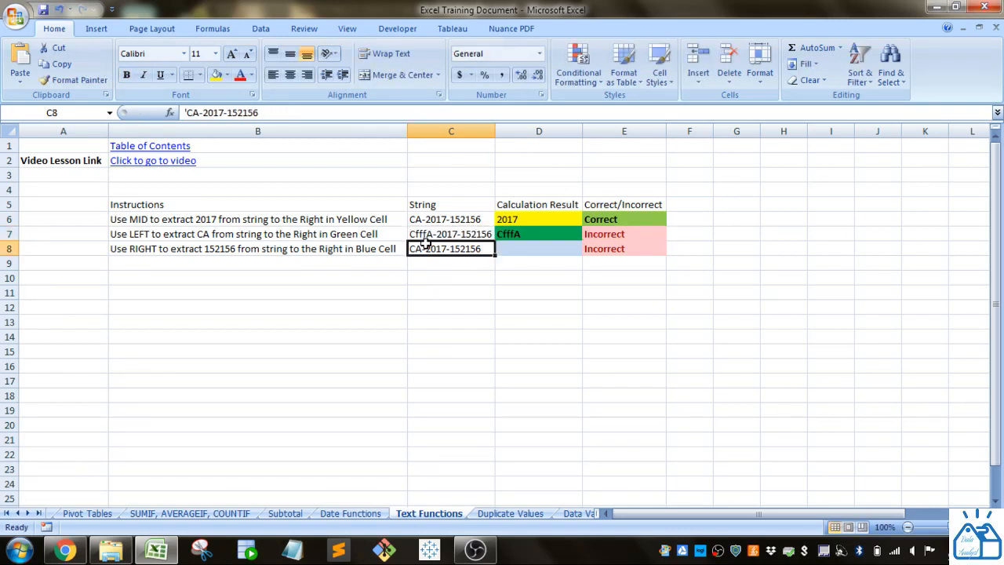
- Check D7 and remove the fff test letters from the string in C7
{"action": "left_click", "coordinate": [509, 235]}
{"action": "double_click", "coordinate": [429, 234]}
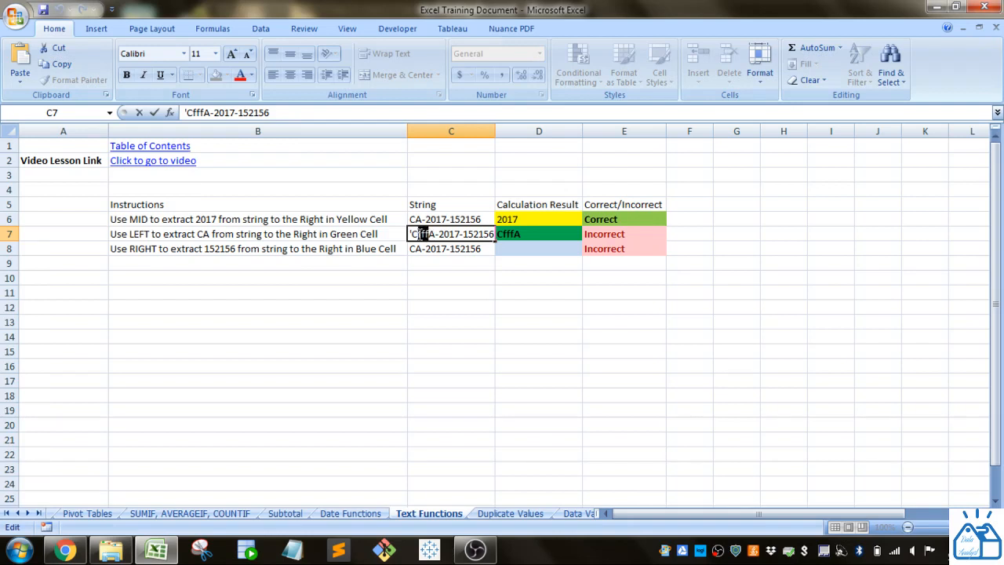
{"action": "key", "text": "BackSpace"}
{"action": "key", "text": "BackSpace"}
{"action": "key", "text": "BackSpace"}
{"action": "left_click", "coordinate": [421, 256]}
- Enter the formula =RIGHT(C8,6) in the blue cell D8 to extract 152156 from the string
{"action": "left_click", "coordinate": [511, 249]}
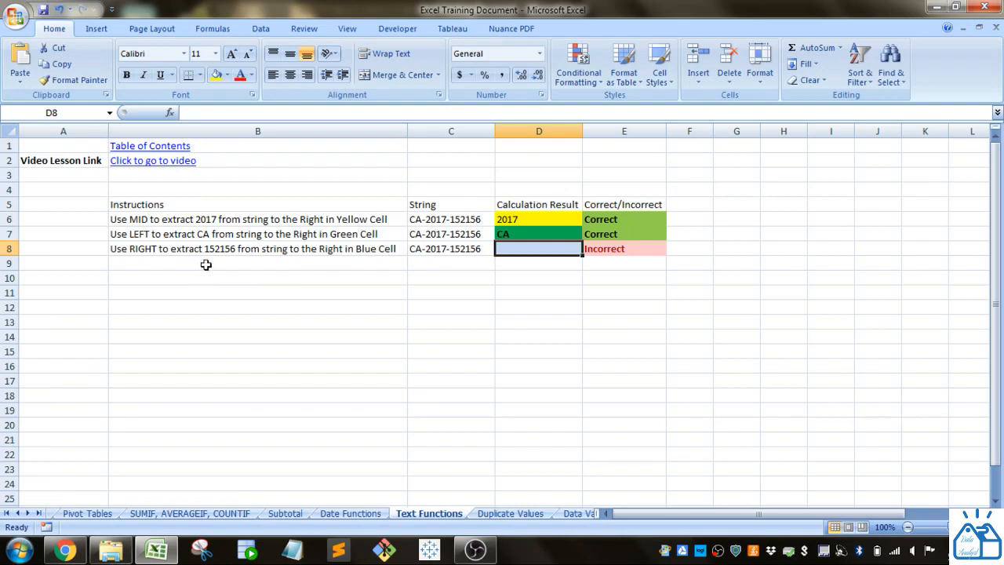
{"action": "left_click", "coordinate": [486, 247]}
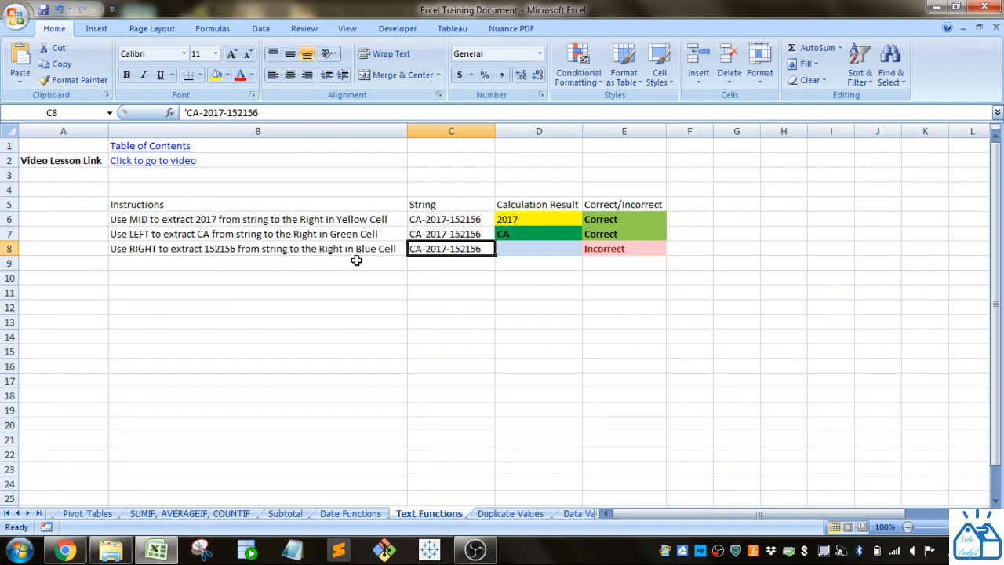
{"action": "left_click", "coordinate": [536, 248]}
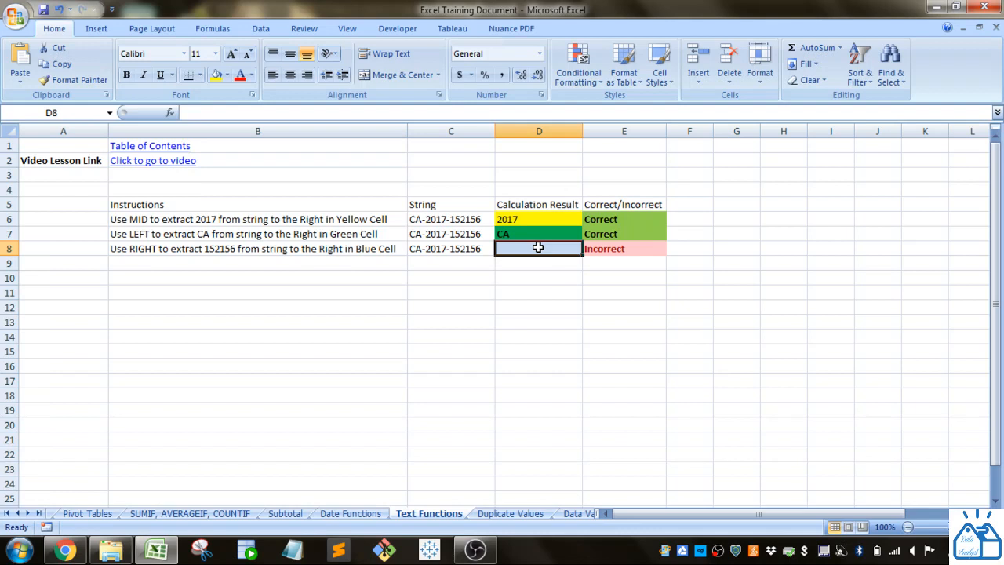
{"action": "type", "text": "="}
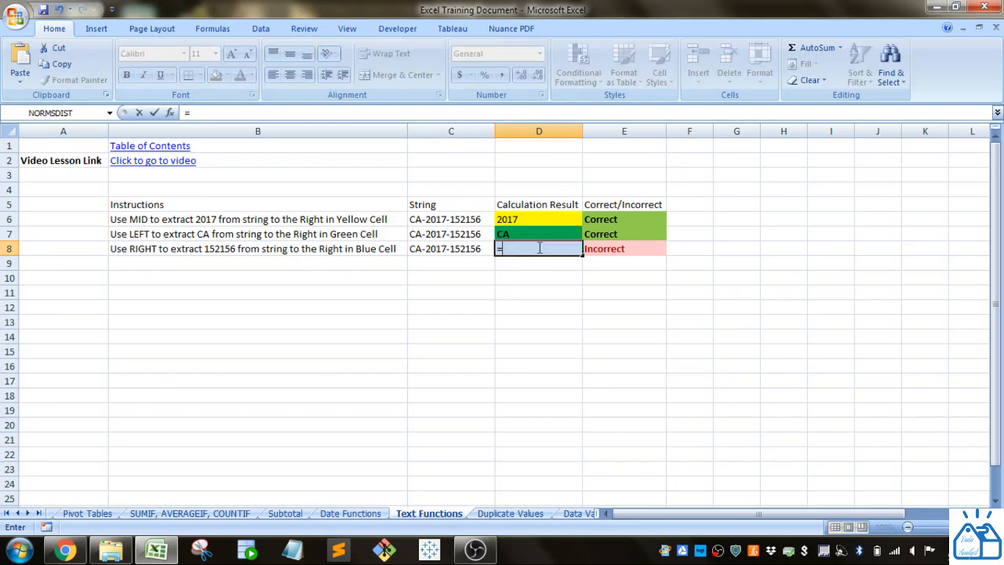
{"action": "type", "text": "RIGHT("}
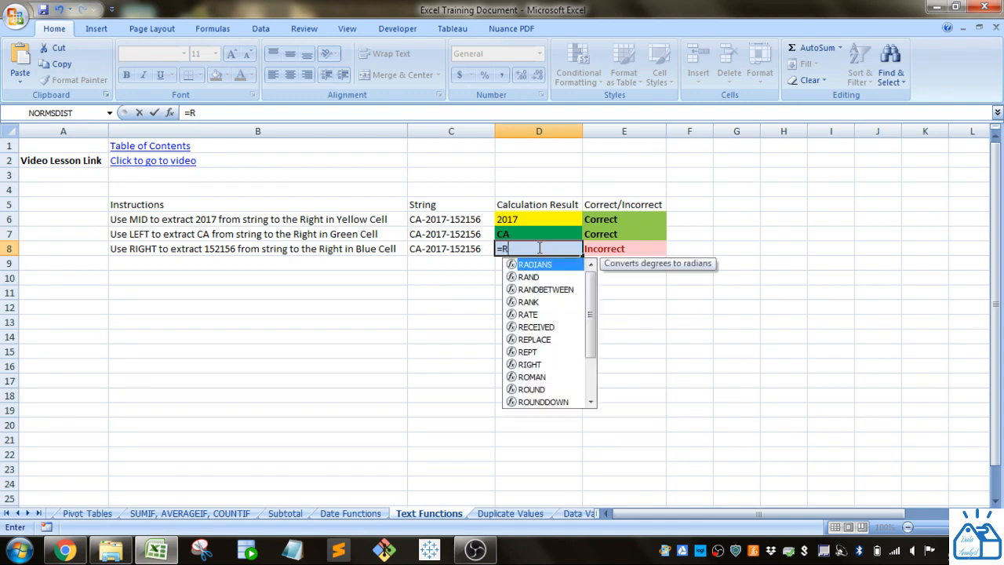
{"action": "left_click", "coordinate": [471, 249]}
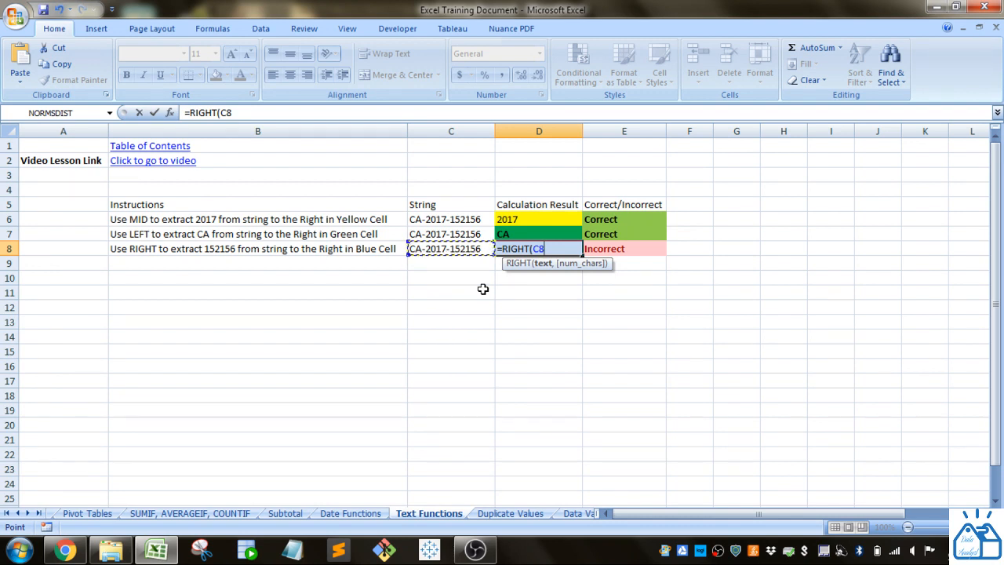
{"action": "type", "text": ","}
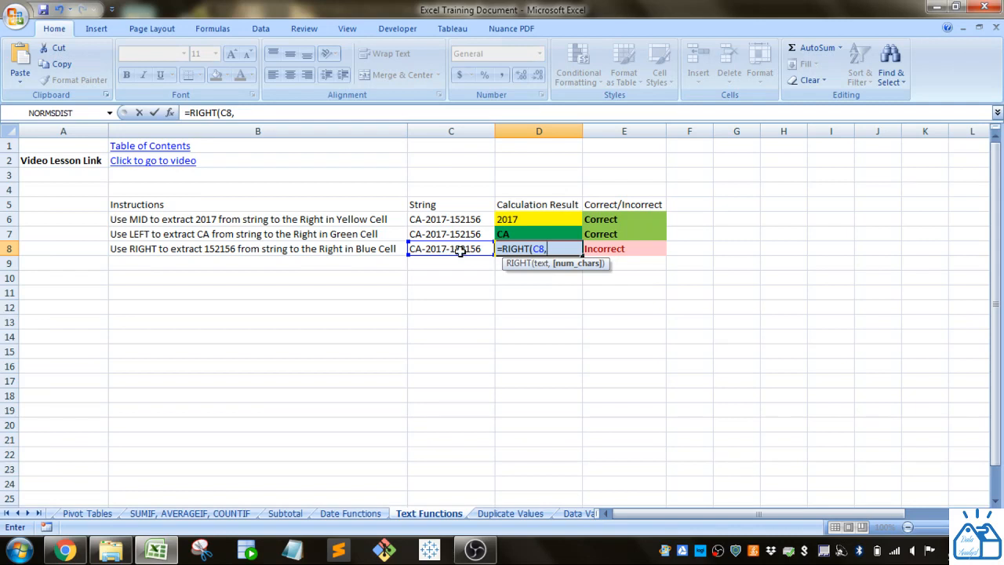
{"action": "type", "text": "6)"}
{"action": "key", "text": "Return"}
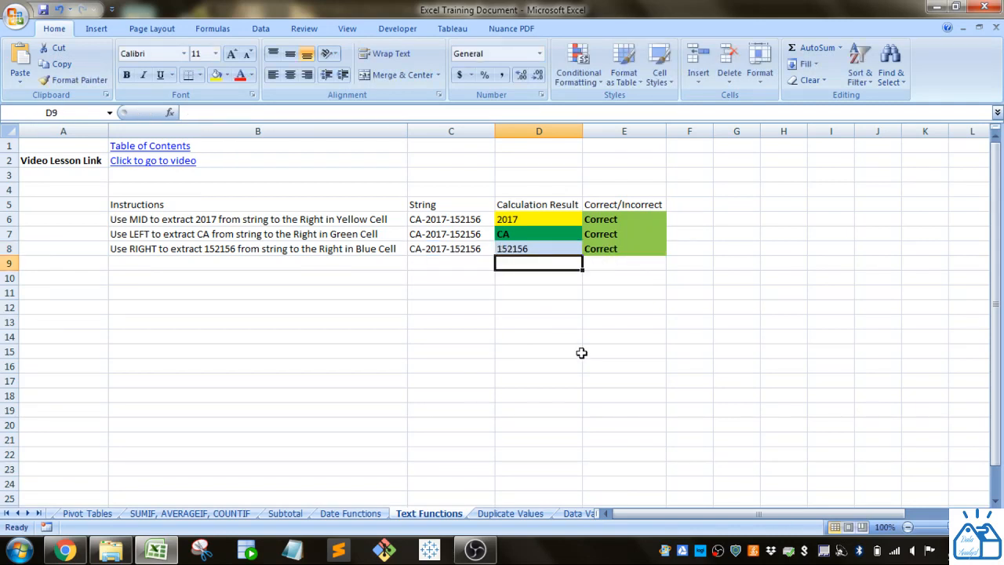
- Replace the character count 6 in the D8 RIGHT formula with LEN(C8)
{"action": "left_click", "coordinate": [537, 249]}
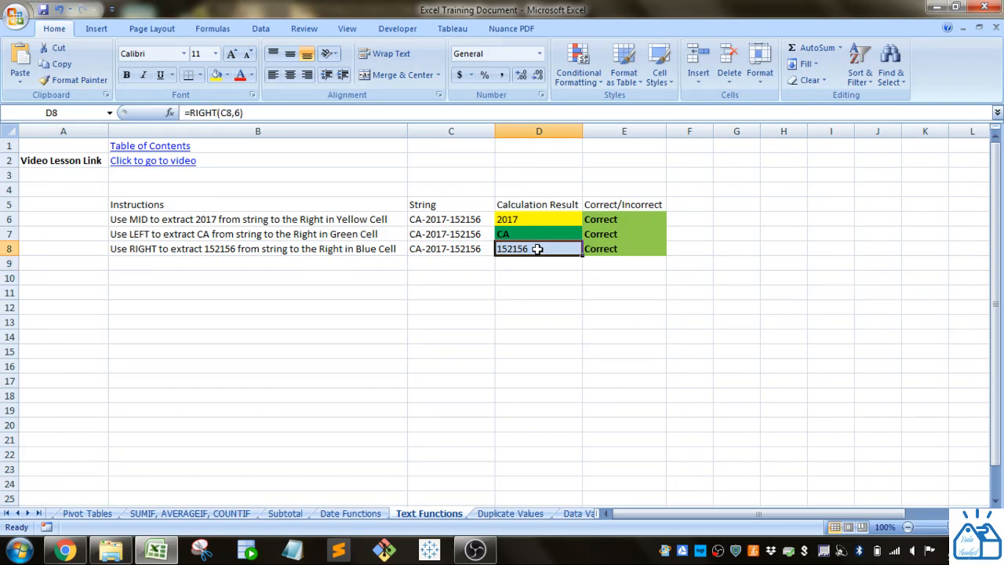
{"action": "left_click", "coordinate": [537, 263]}
{"action": "left_click", "coordinate": [536, 249]}
{"action": "left_click", "coordinate": [239, 113]}
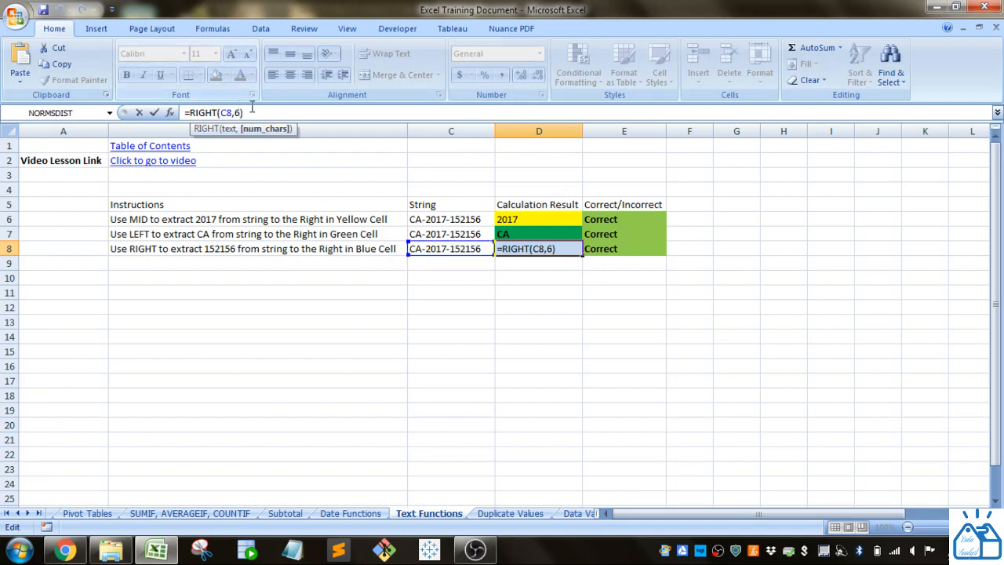
{"action": "key", "text": "BackSpace"}
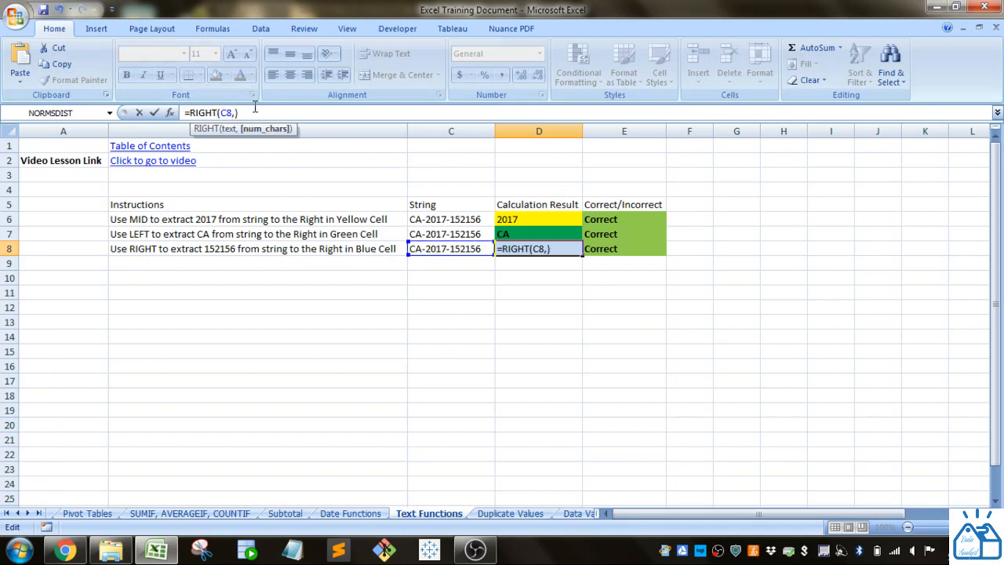
{"action": "type", "text": "LEN"}
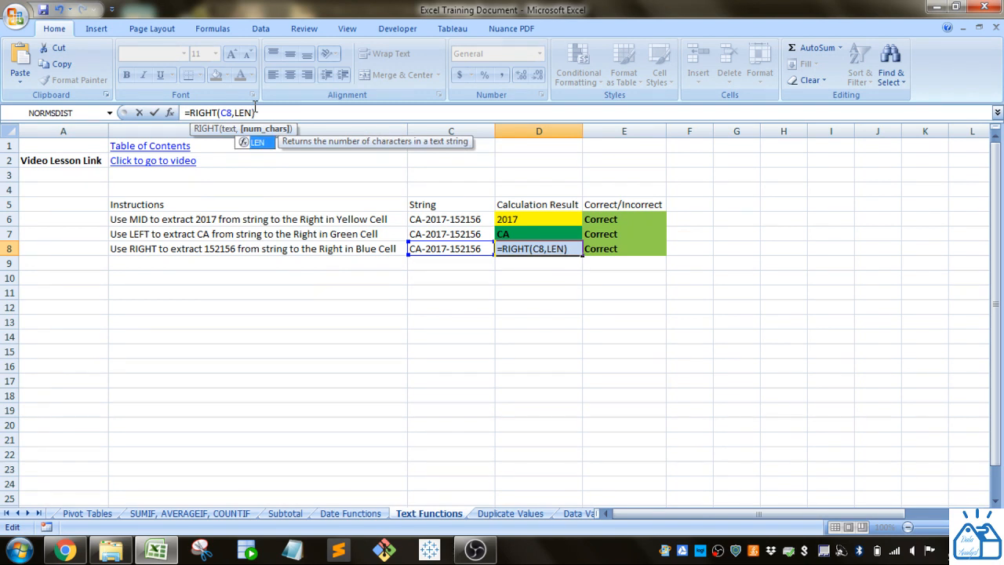
{"action": "type", "text": "("}
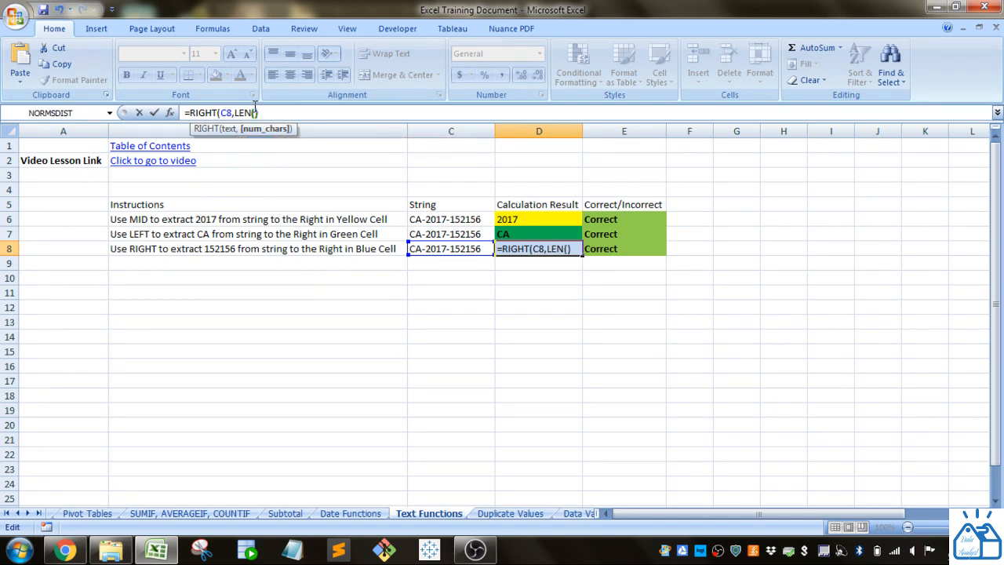
{"action": "left_click", "coordinate": [444, 251]}
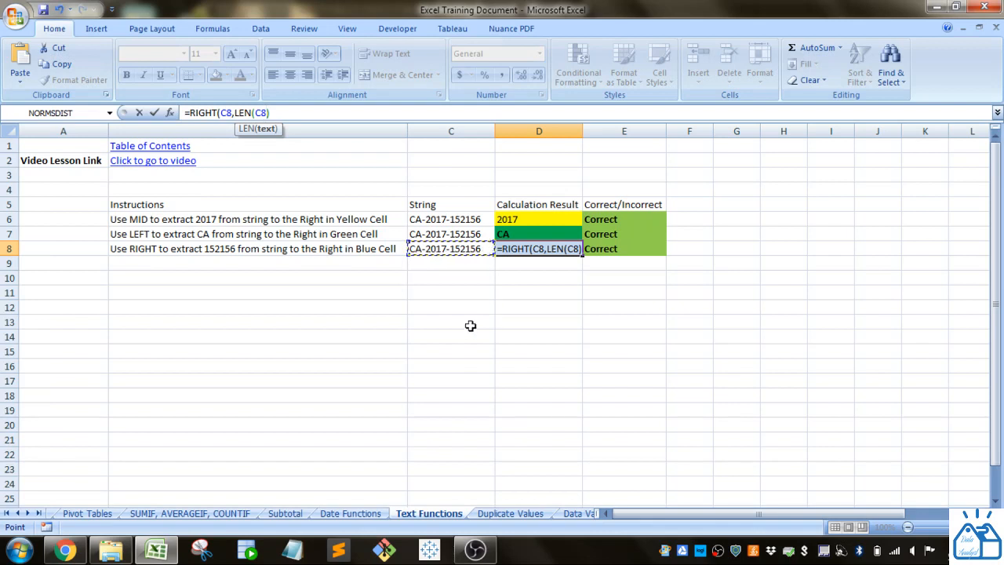
- Subtract a FIND function that searches for "-" in C8 from LEN(C8) in the D8 formula
{"action": "left_click", "coordinate": [284, 114]}
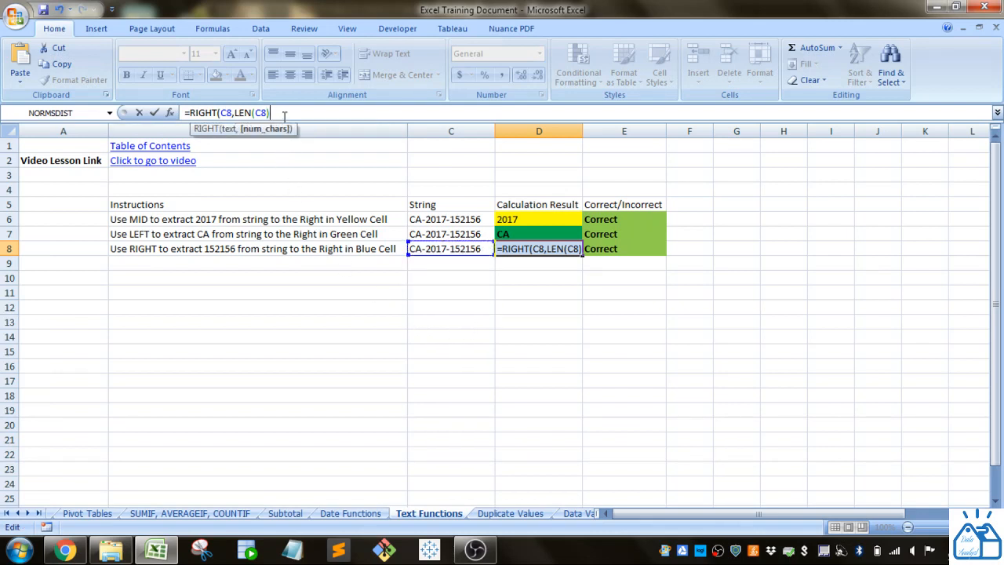
{"action": "type", "text": "-"}
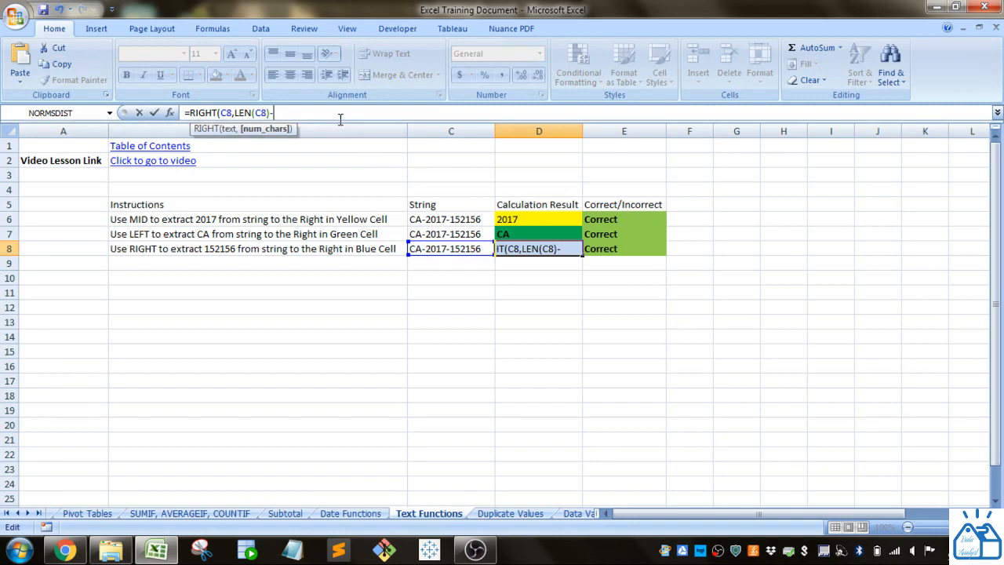
{"action": "type", "text": "find("}
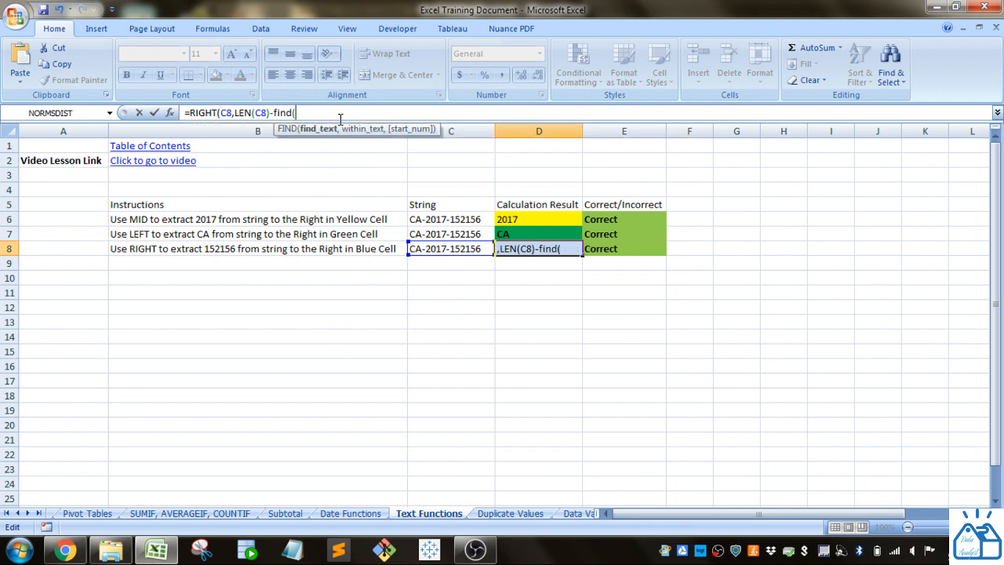
{"action": "type", "text": "\"-\","}
{"action": "left_click", "coordinate": [445, 249]}
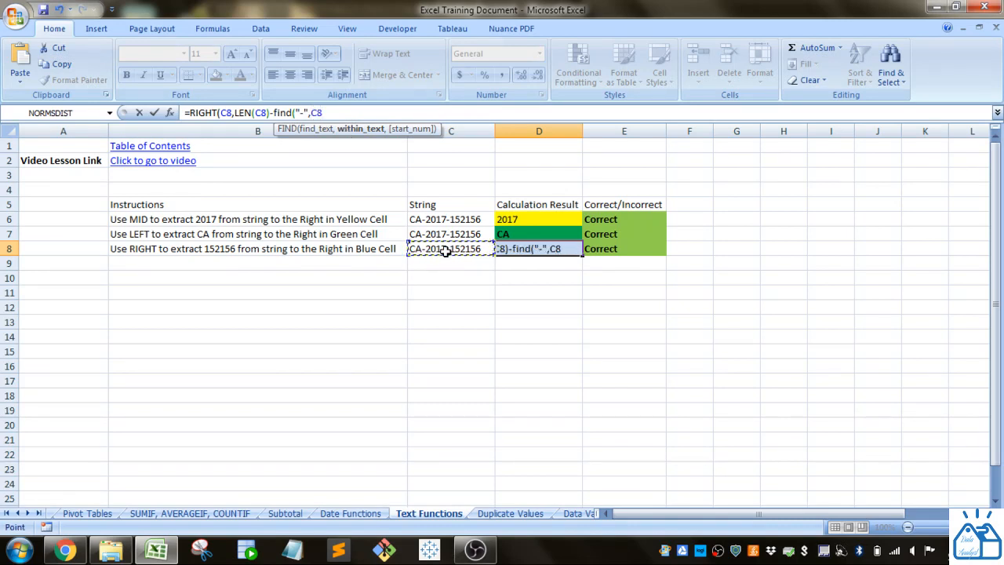
- Add FIND("-",C8)+1 as the start position of the existing FIND function in the D8 formula
{"action": "type", "text": ","}
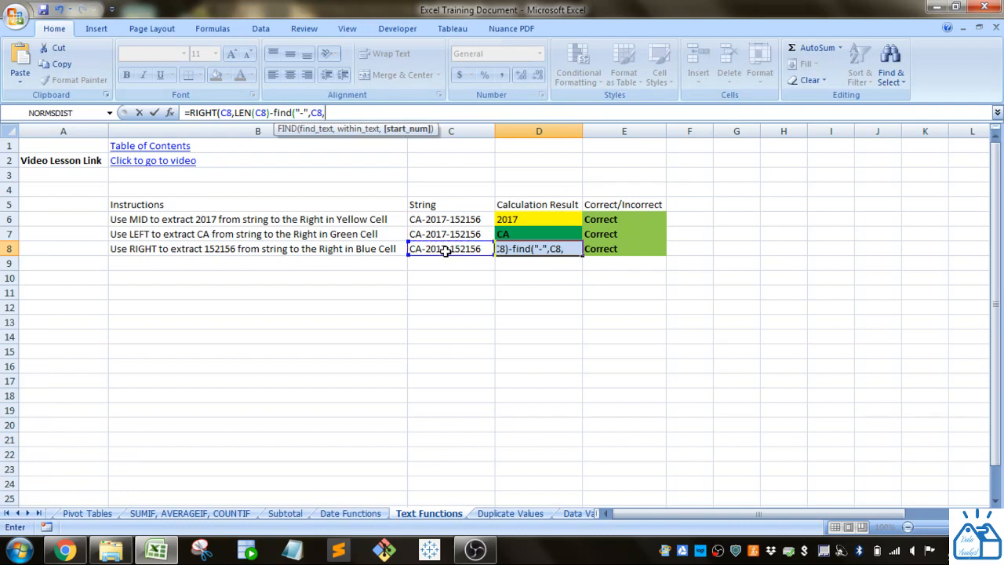
{"action": "type", "text": "find("}
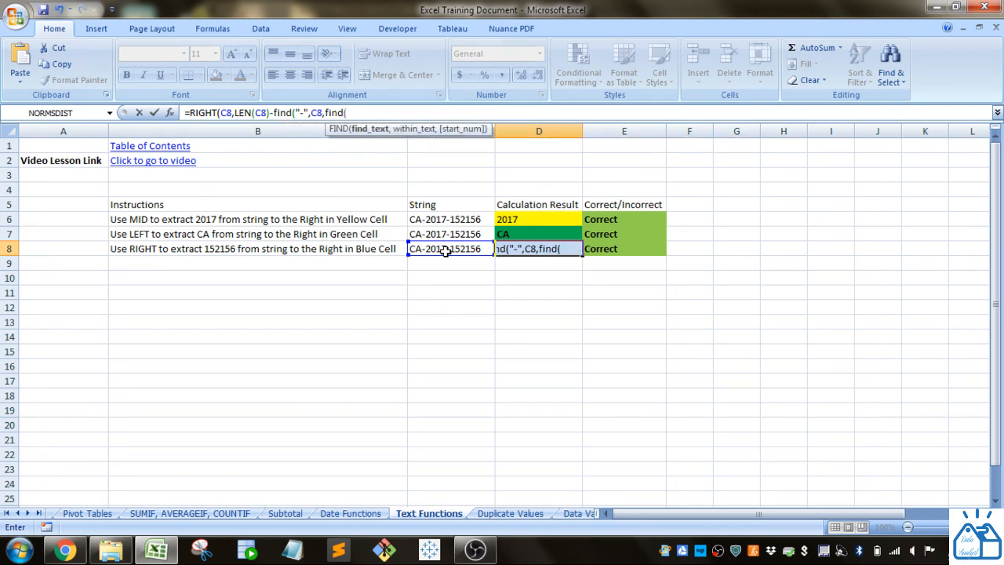
{"action": "type", "text": "\"-\","}
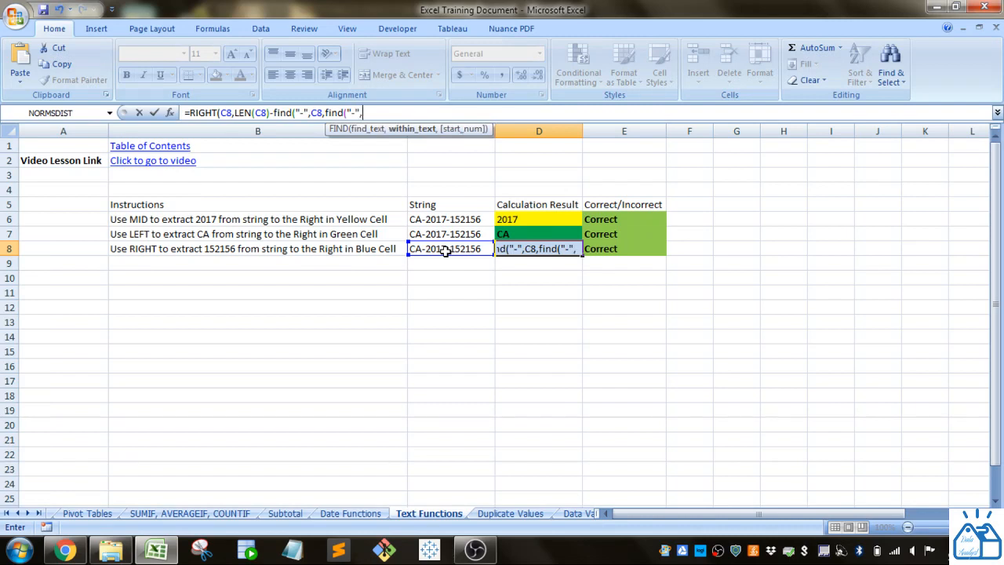
{"action": "left_click", "coordinate": [445, 250]}
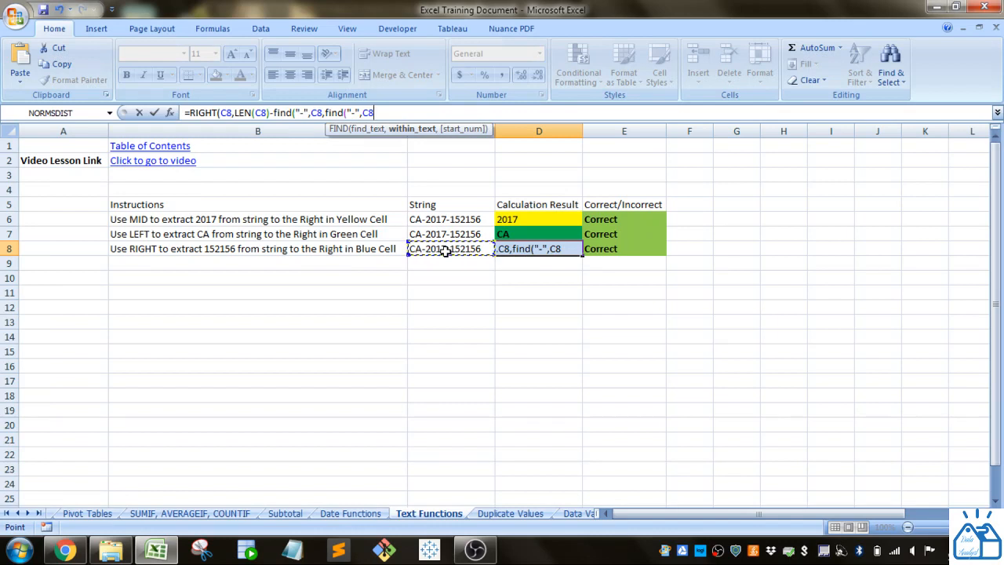
{"action": "type", "text": ")"}
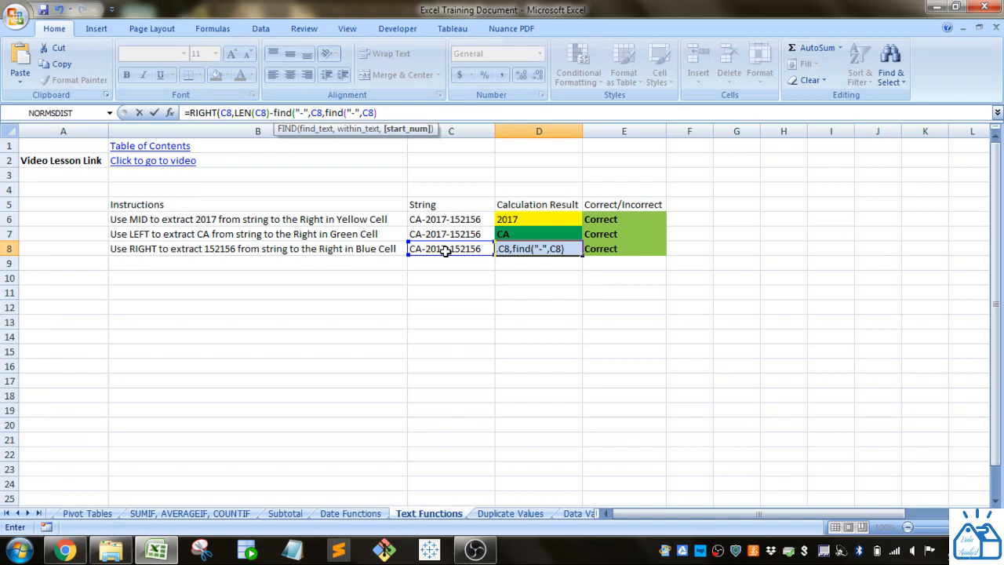
{"action": "type", "text": "+1"}
- Close the outer FIND and RIGHT functions, enter the completed formula in D8 and check it
{"action": "left_click_drag", "start_coordinate": [325, 113], "coordinate": [377, 113]}
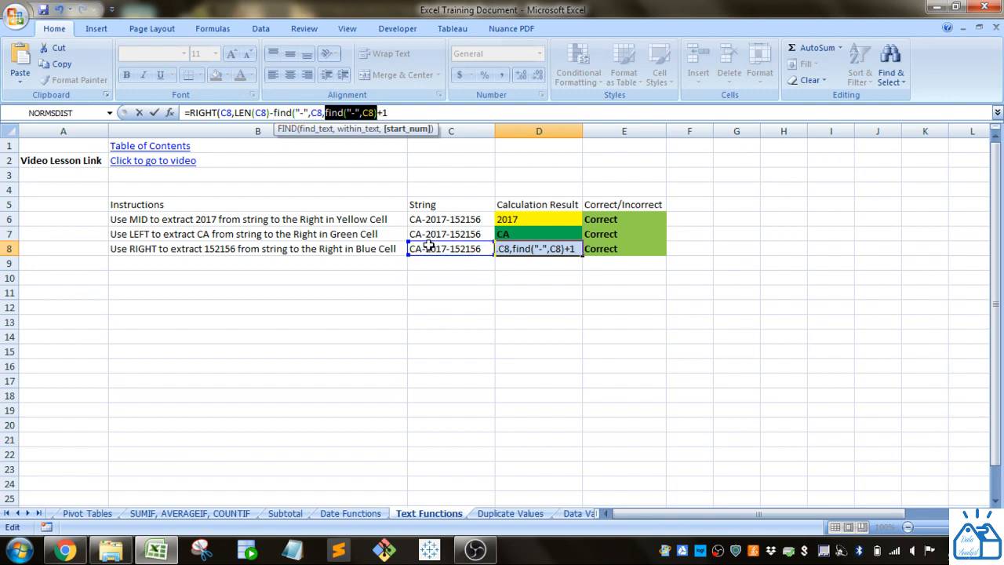
{"action": "left_click", "coordinate": [408, 113]}
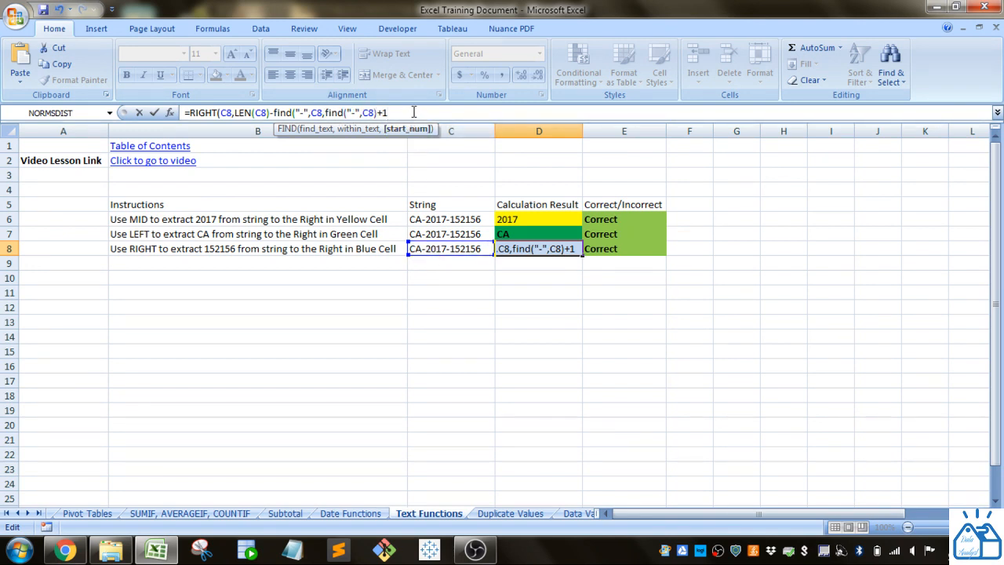
{"action": "key", "text": "End"}
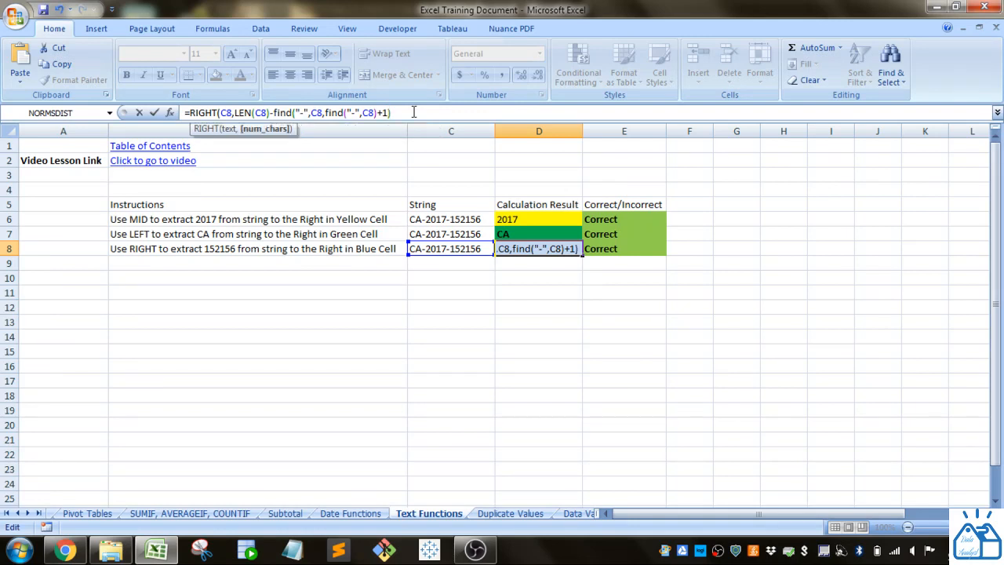
{"action": "type", "text": ")"}
{"action": "key", "text": "Return"}
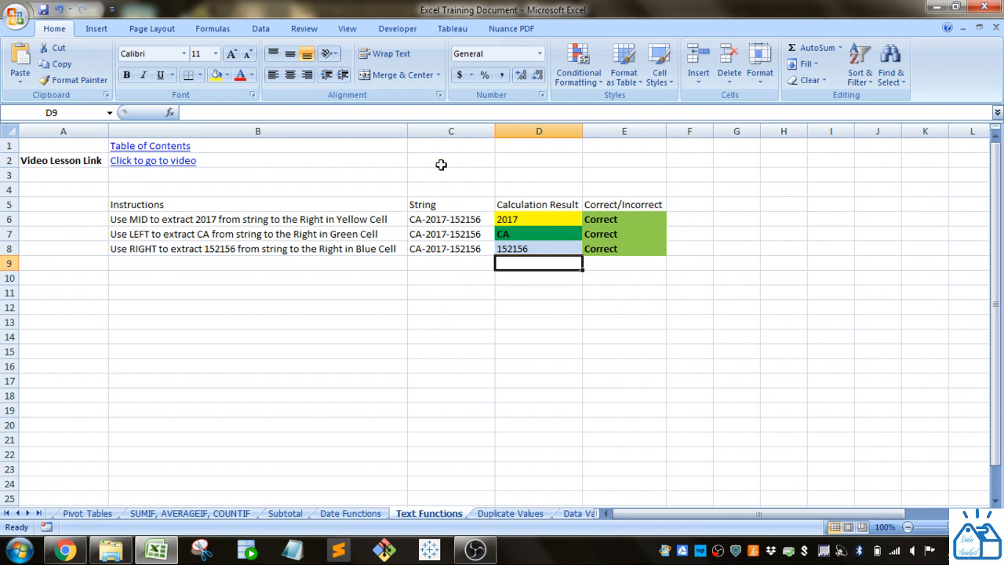
{"action": "left_click", "coordinate": [535, 249]}
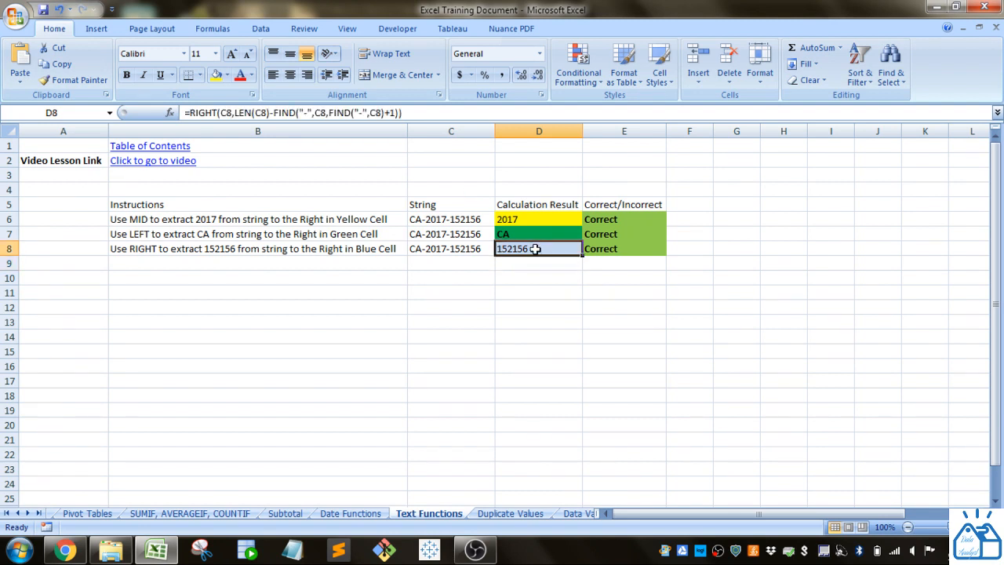
- Insert the test digits 121 after 152 in the C8 string and compare it with the result in D8
{"action": "double_click", "coordinate": [467, 250]}
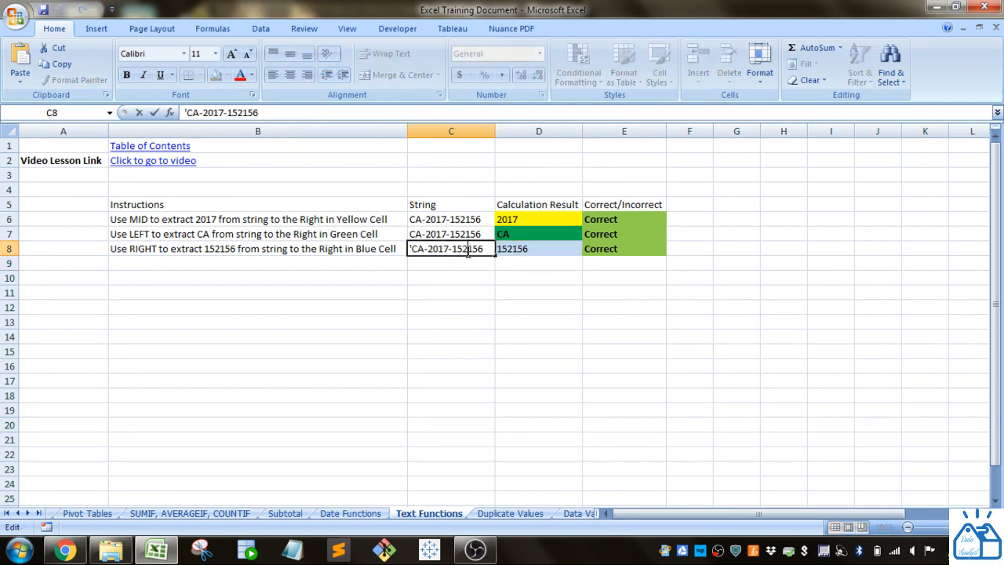
{"action": "type", "text": "121"}
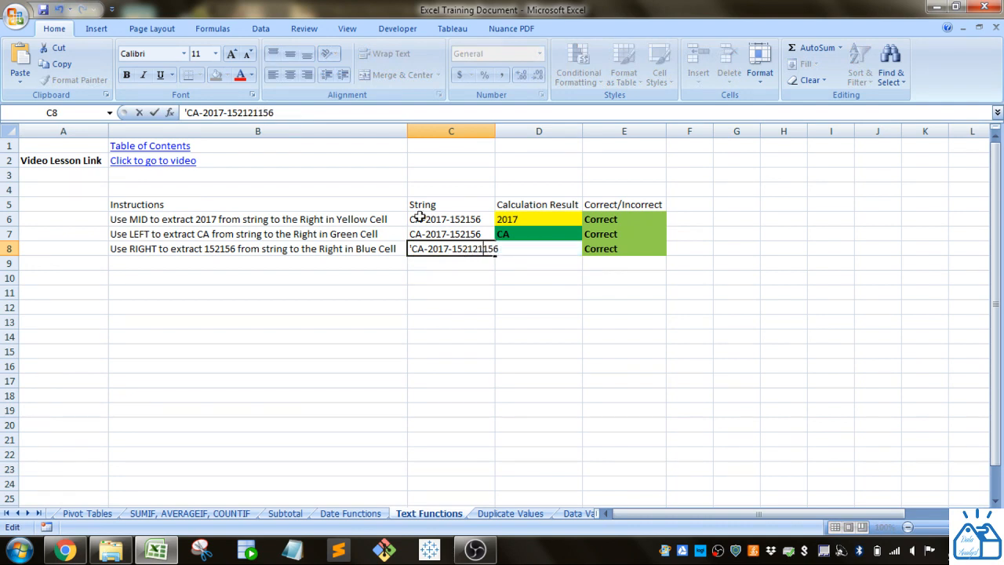
{"action": "left_click", "coordinate": [453, 333]}
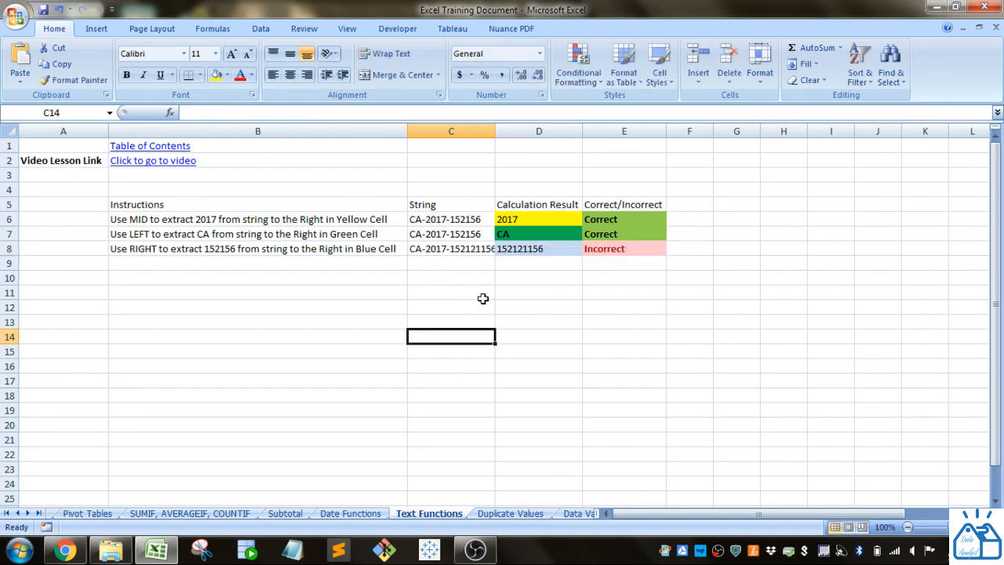
{"action": "left_click", "coordinate": [541, 248]}
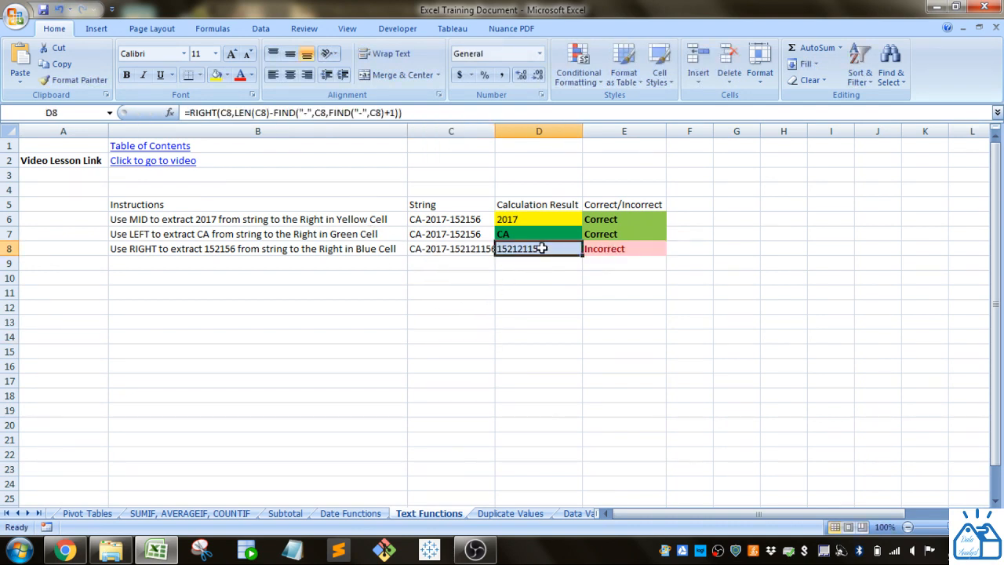
{"action": "left_click", "coordinate": [477, 248]}
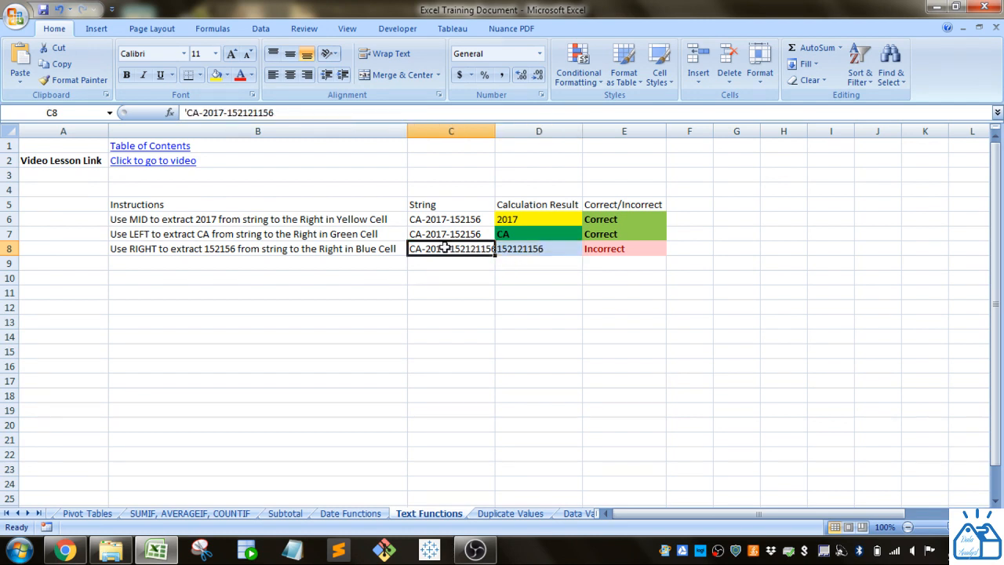
{"action": "left_click", "coordinate": [531, 251]}
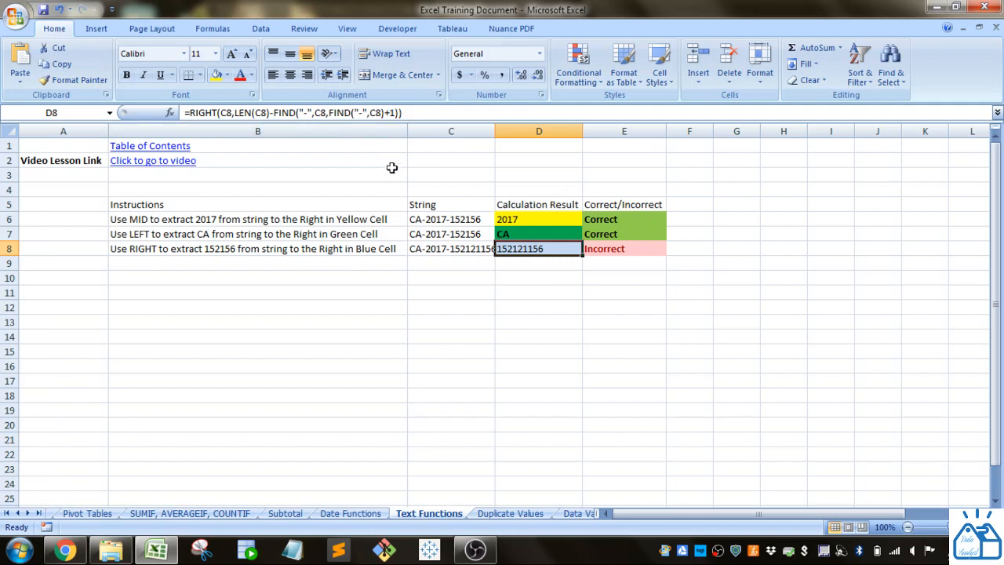
{"action": "left_click", "coordinate": [465, 248]}
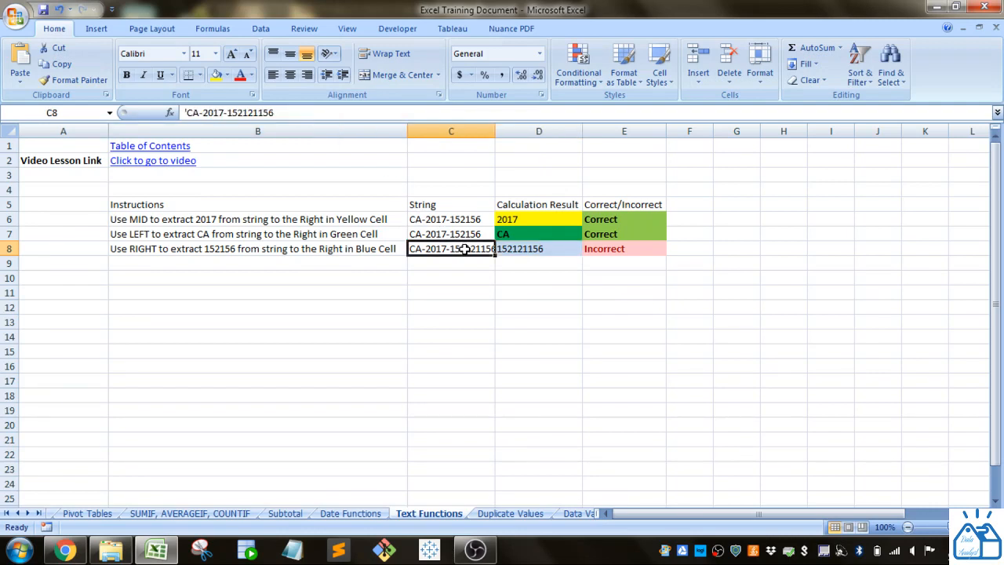
{"action": "left_click", "coordinate": [527, 252]}
- Remove the extra 121 test digits from the string in C8
{"action": "left_click", "coordinate": [458, 251]}
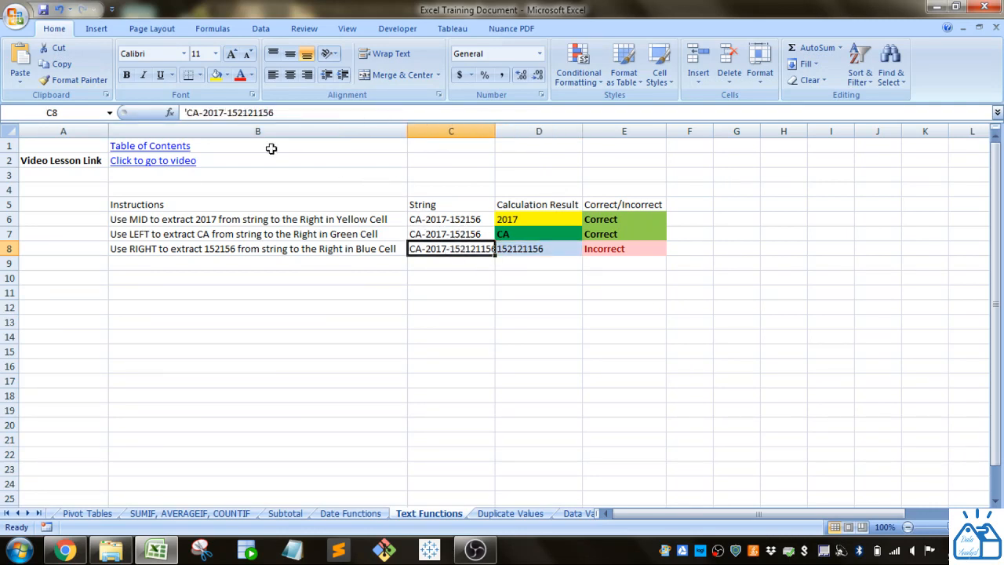
{"action": "left_click", "coordinate": [254, 113]}
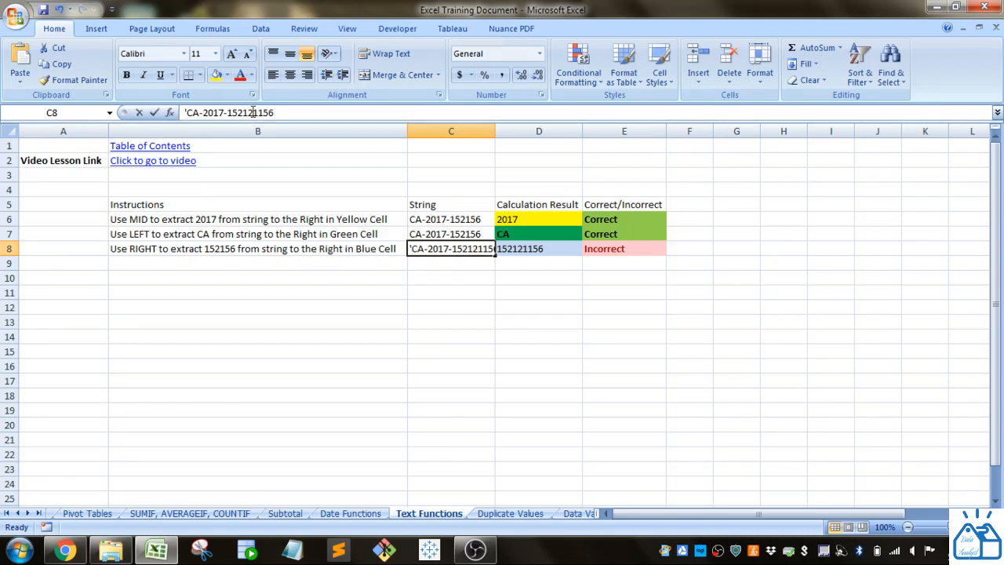
{"action": "key", "text": "BackSpace"}
{"action": "key", "text": "BackSpace"}
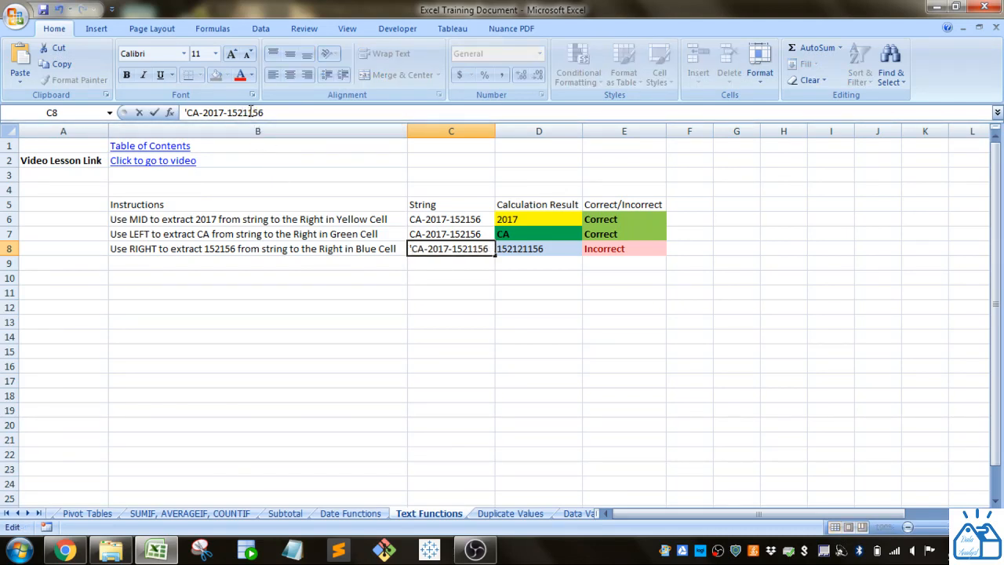
{"action": "key", "text": "BackSpace"}
{"action": "key", "text": "Return"}
- Insert the test letters dfd after 20 in the C8 string to test the D8 formula
{"action": "left_click", "coordinate": [445, 248]}
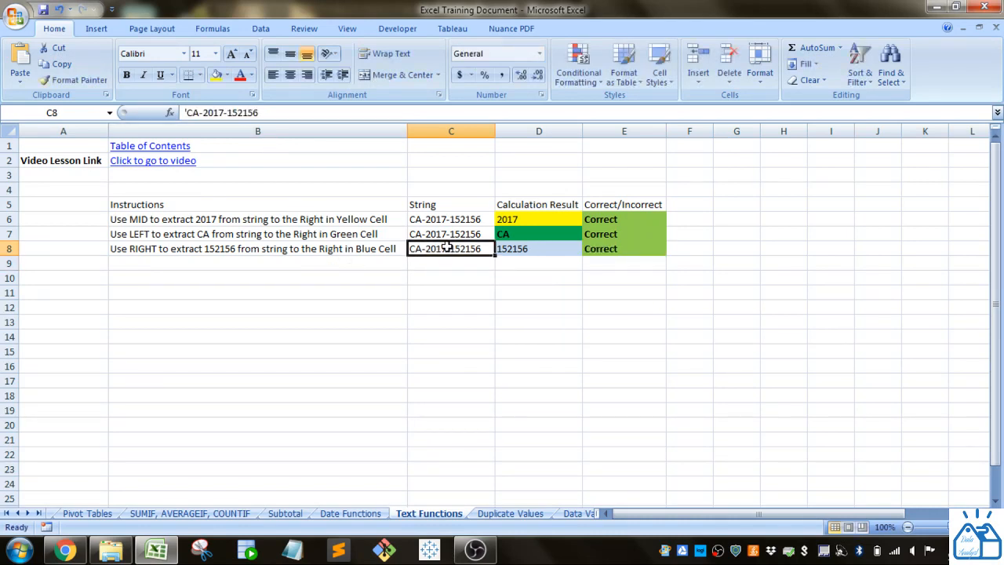
{"action": "left_click", "coordinate": [212, 112]}
{"action": "type", "text": "dfd"}
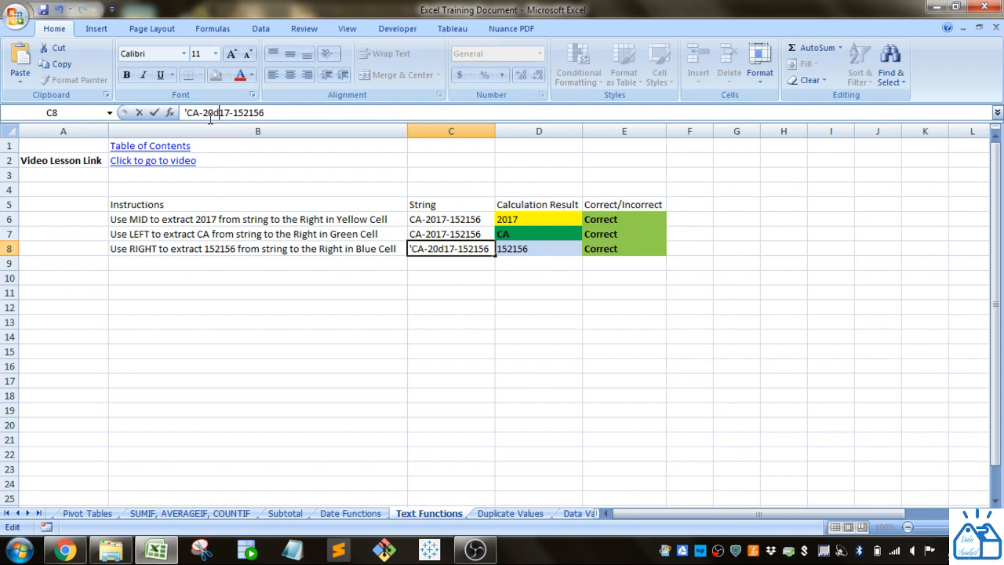
{"action": "key", "text": "Return"}
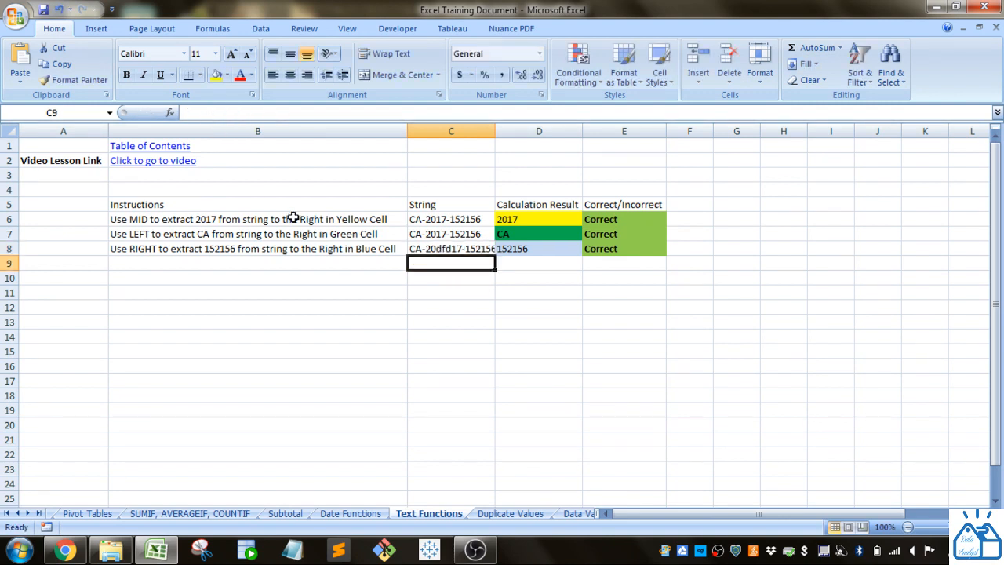
- Remove the dfd test letters from C8 and insert afds directly after CA instead
{"action": "left_click", "coordinate": [437, 249]}
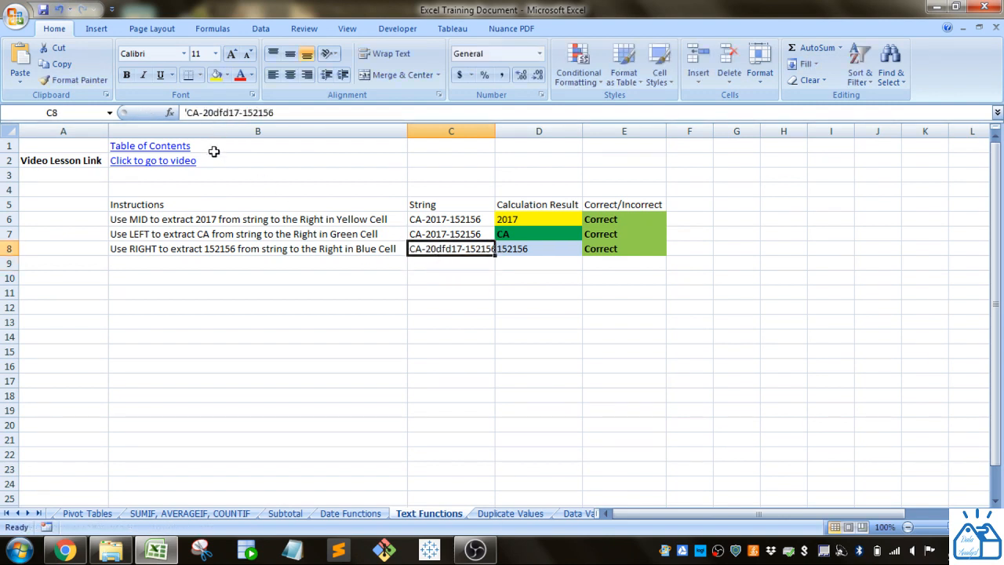
{"action": "left_click", "coordinate": [229, 112]}
{"action": "key", "text": "BackSpace"}
{"action": "key", "text": "BackSpace"}
{"action": "key", "text": "BackSpace"}
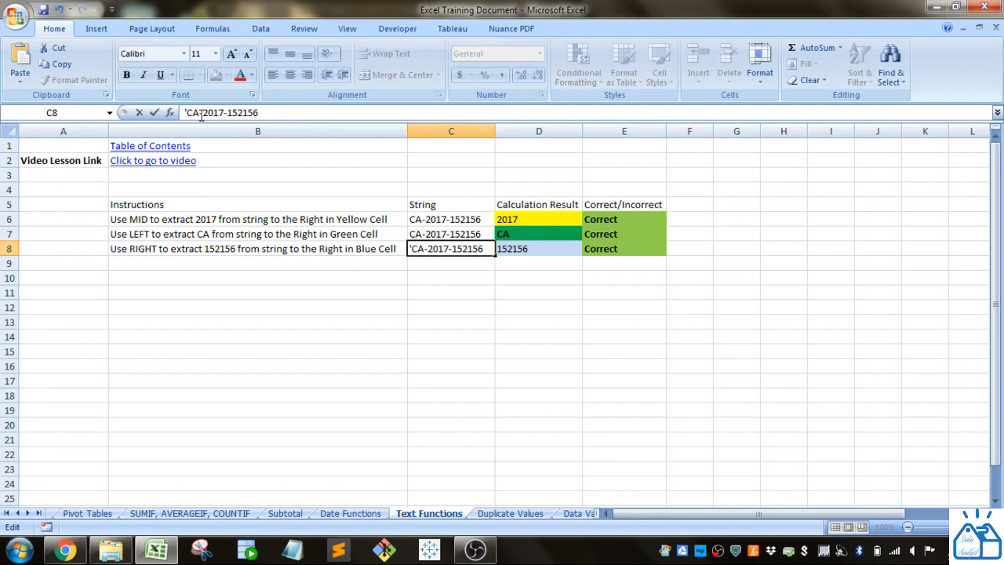
{"action": "type", "text": "afds"}
{"action": "key", "text": "Return"}
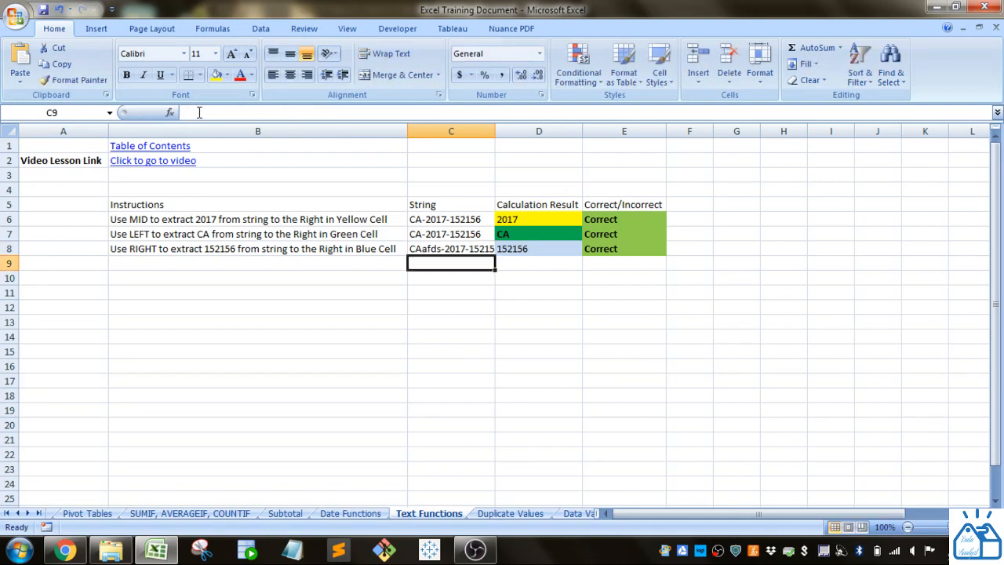
{"action": "left_click", "coordinate": [437, 249]}
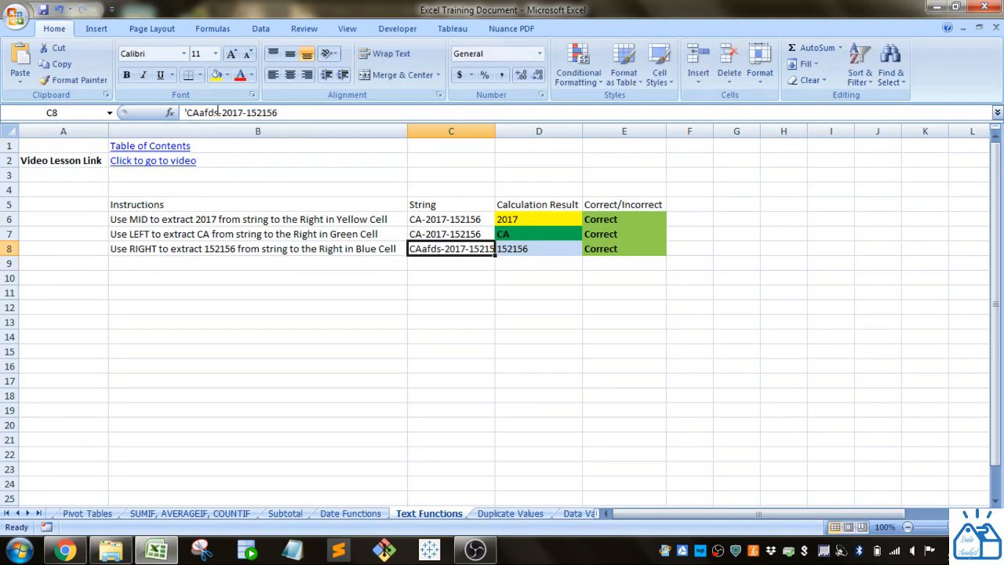
{"action": "left_click", "coordinate": [219, 112]}
{"action": "key", "text": "BackSpace"}
{"action": "key", "text": "BackSpace"}
{"action": "key", "text": "BackSpace"}
{"action": "key", "text": "BackSpace"}
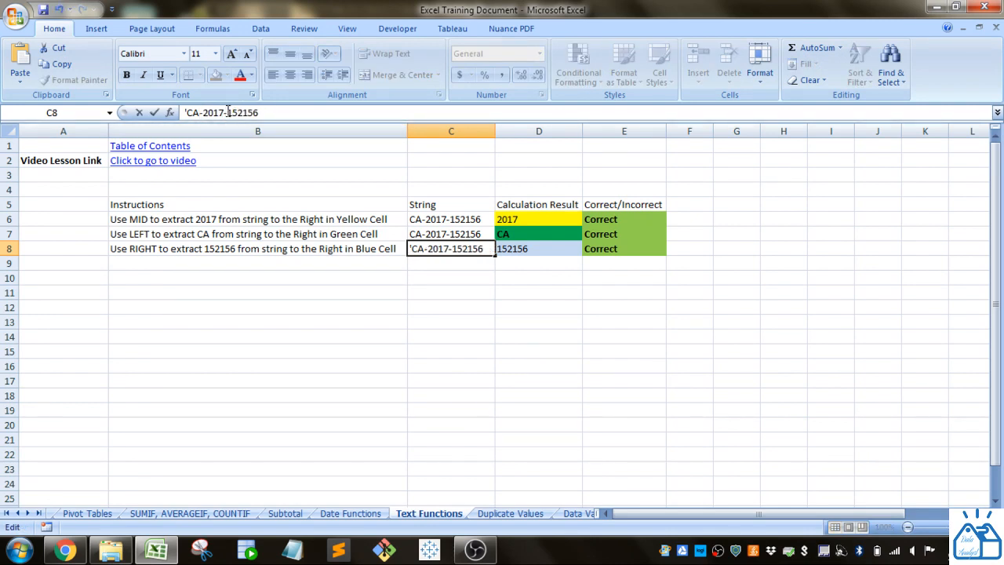
{"action": "left_click", "coordinate": [295, 309]}
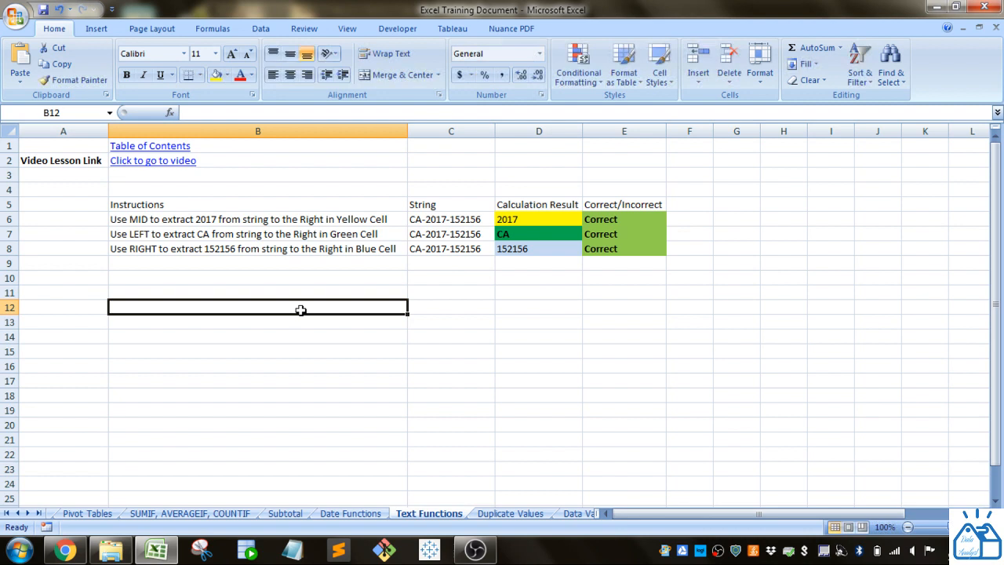
- Review the source strings in C6 to C8 and the RIGHT formula in D8
{"action": "left_click", "coordinate": [459, 245]}
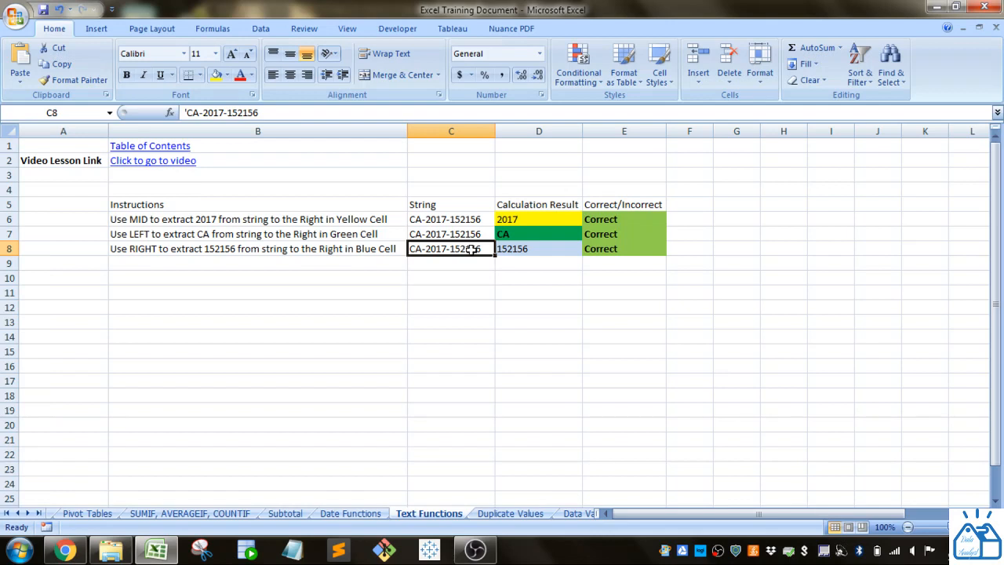
{"action": "left_click", "coordinate": [463, 233]}
{"action": "left_click", "coordinate": [460, 219]}
{"action": "left_click", "coordinate": [463, 235]}
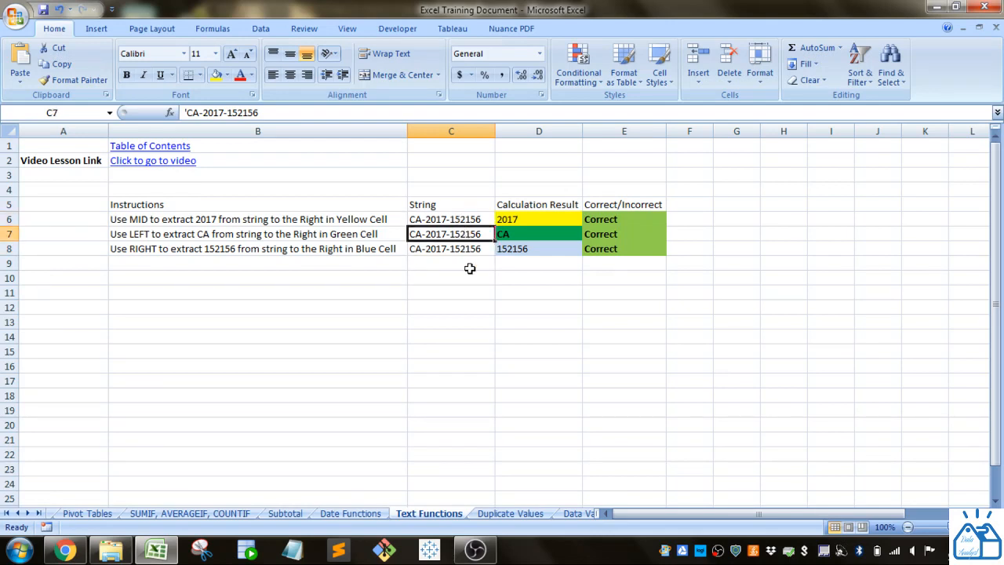
{"action": "left_click", "coordinate": [463, 249]}
{"action": "left_click", "coordinate": [509, 291]}
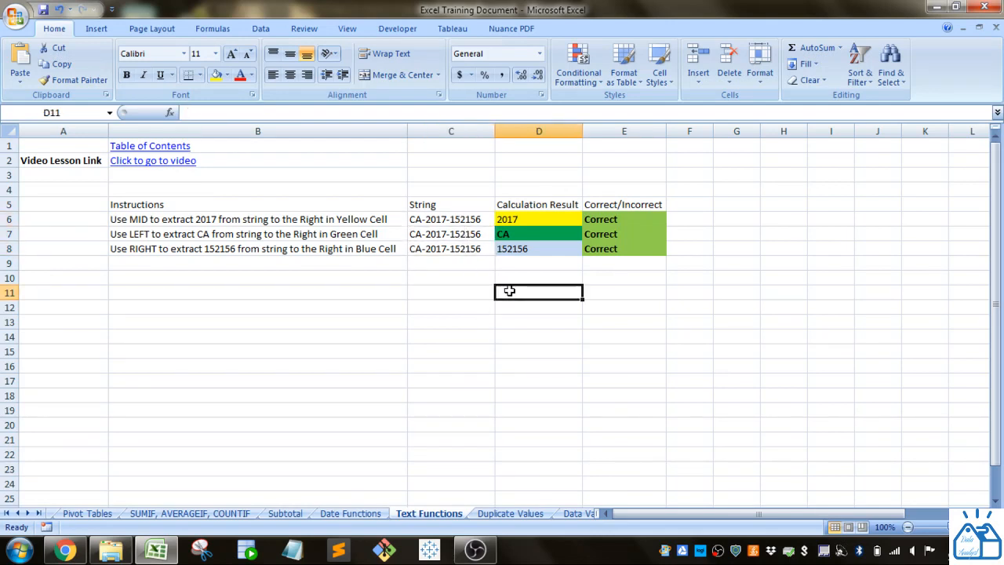
{"action": "left_click", "coordinate": [523, 247]}
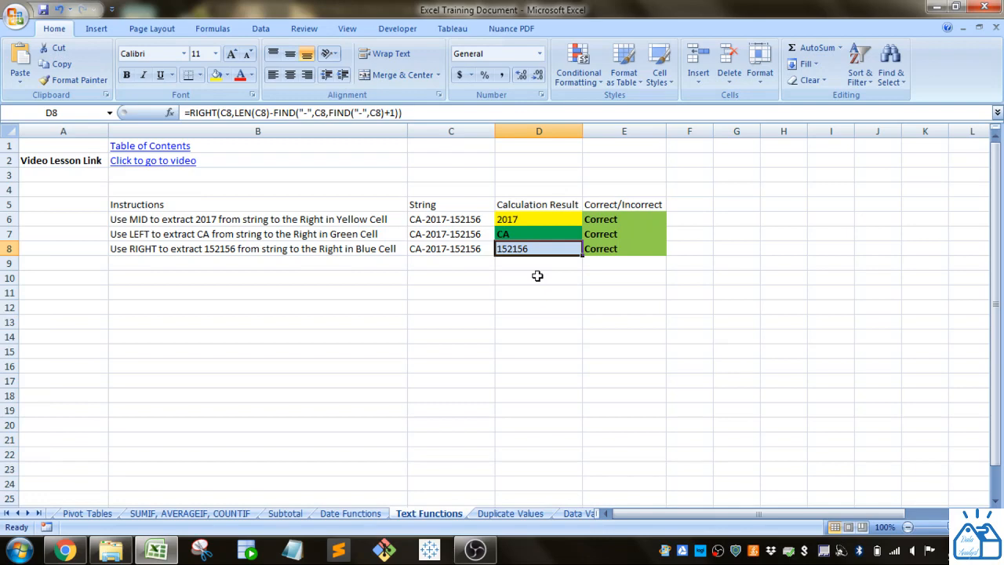
{"action": "left_click", "coordinate": [537, 276]}
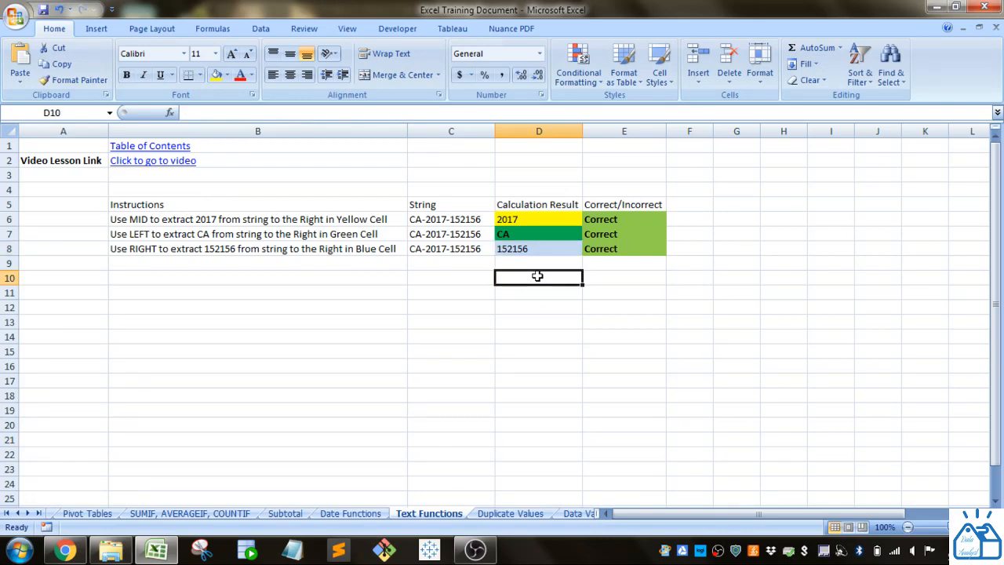